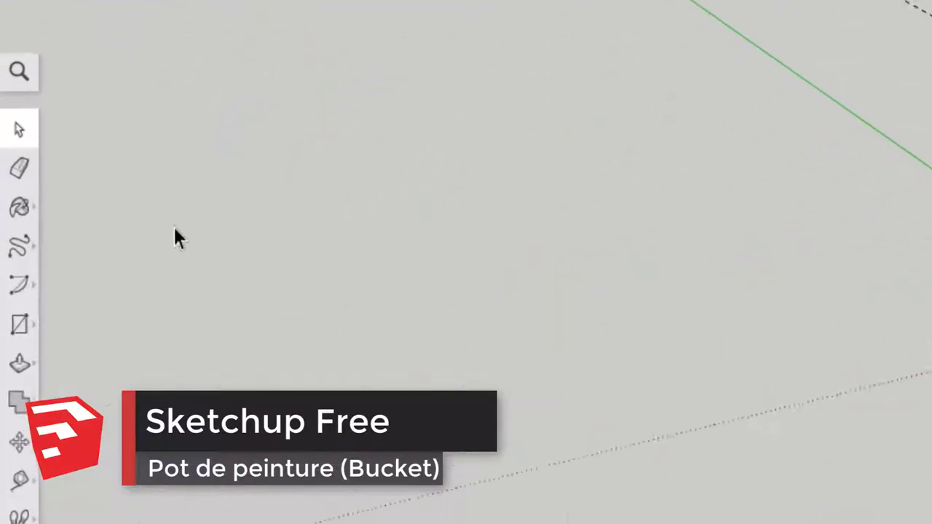
- Activate the Paint Bucket so the materials list opens with red Couleur A05 current
{"action": "left_click", "coordinate": [24, 210]}
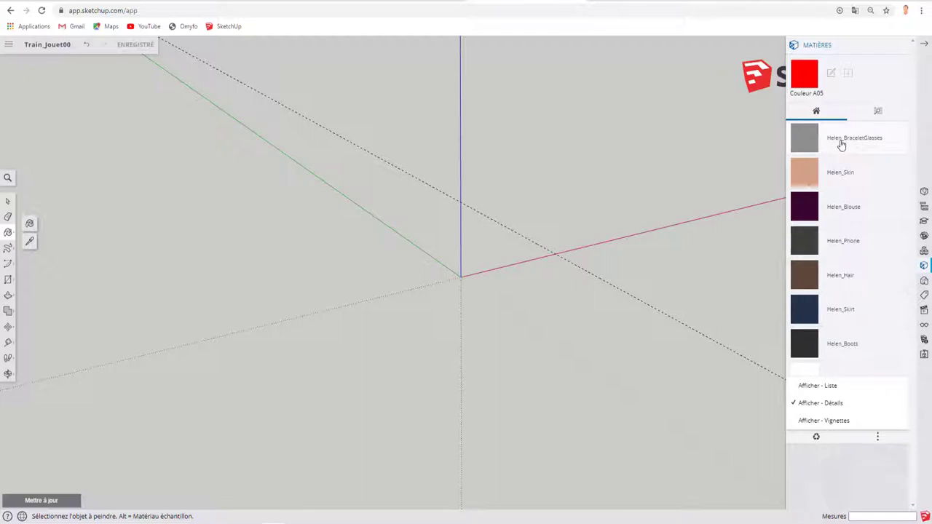
- Draw a flat rectangle on the ground near the origin
{"action": "middle_click_drag", "start_coordinate": [619, 224], "coordinate": [536, 258]}
{"action": "mouse_move", "coordinate": [612, 254]}
{"action": "middle_mouse_down", "text": "shift"}
{"action": "mouse_move", "coordinate": [519, 283]}
{"action": "mouse_move", "coordinate": [405, 299]}
{"action": "middle_mouse_up", "text": "shift"}
{"action": "key", "text": "r"}
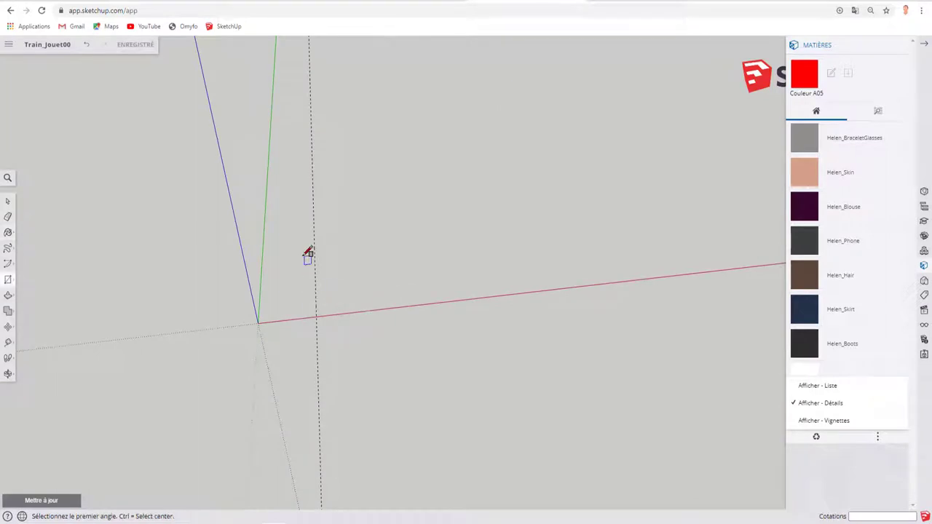
{"action": "left_click", "coordinate": [304, 212]}
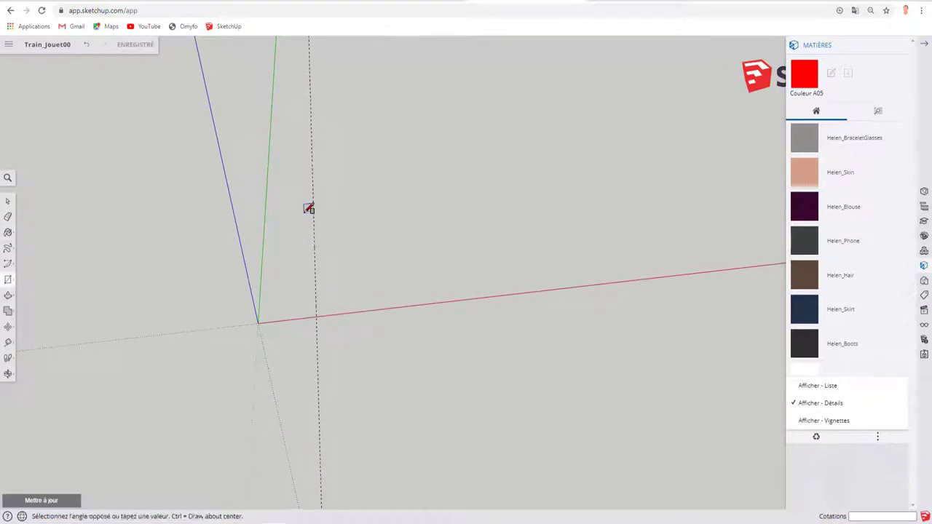
{"action": "left_click", "coordinate": [395, 289]}
- Copy the rectangle 570 cm along the red axis and multiply it with x4 into five faces
{"action": "middle_click_drag", "start_coordinate": [446, 277], "coordinate": [292, 299], "text": "shift"}
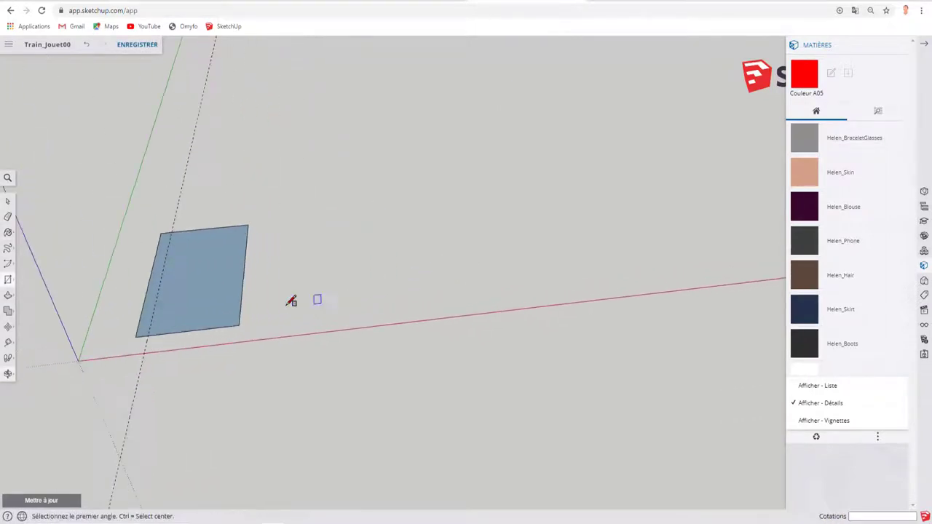
{"action": "key", "text": "space"}
{"action": "left_click", "coordinate": [211, 295]}
{"action": "key", "text": "p"}
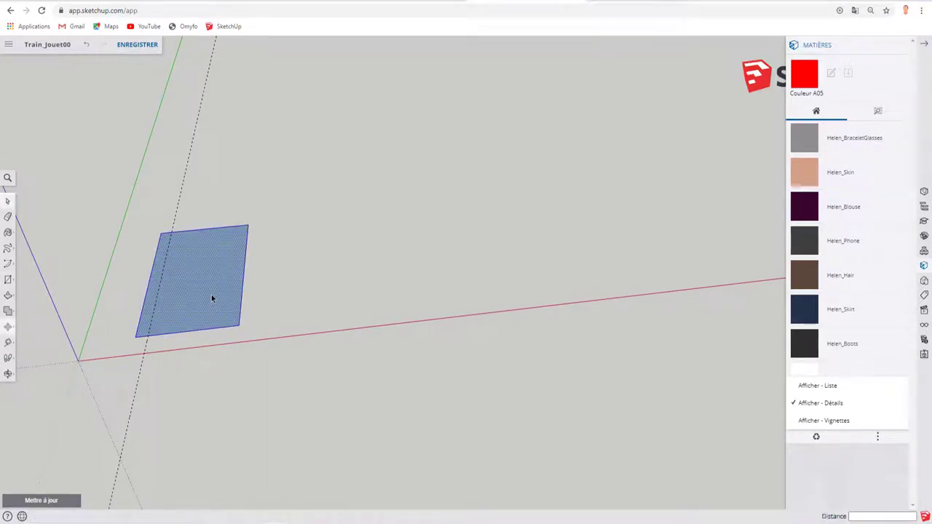
{"action": "left_click", "coordinate": [207, 291]}
{"action": "key", "text": "ctrl"}
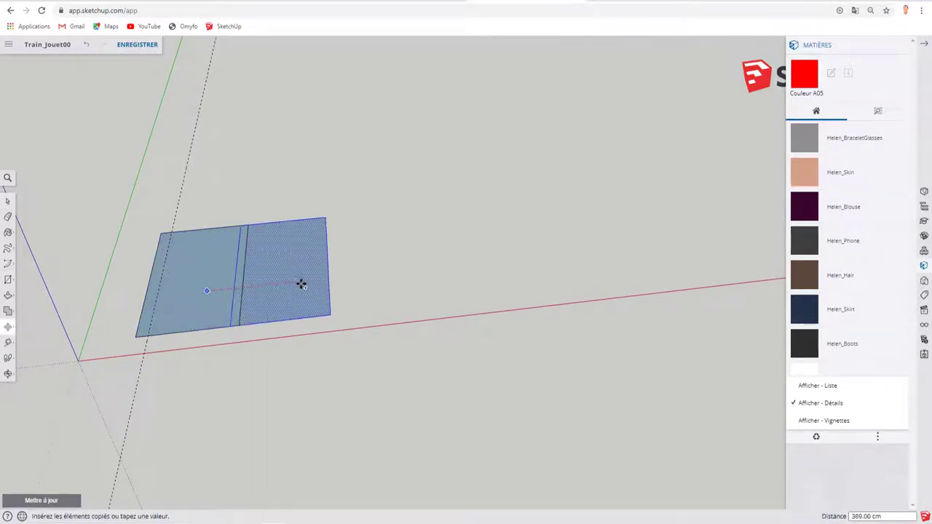
{"action": "left_click", "coordinate": [333, 281]}
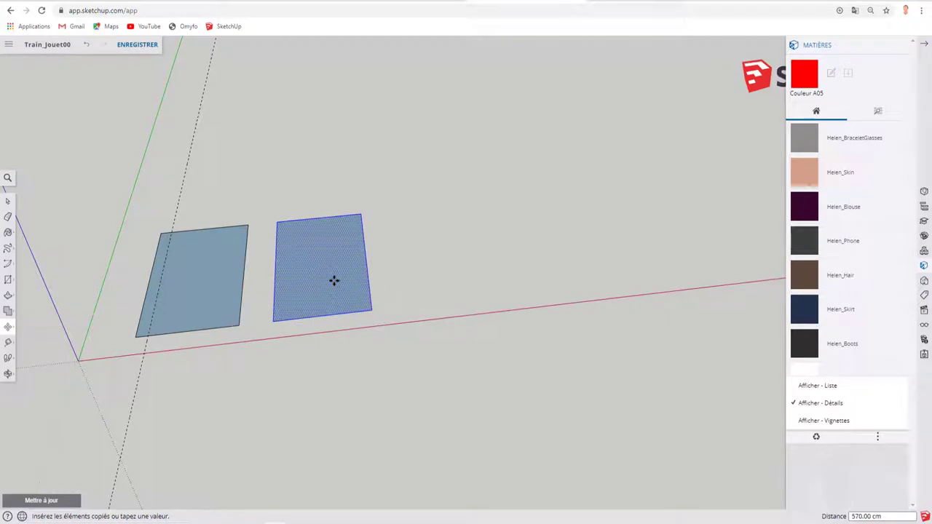
{"action": "type", "text": "x4"}
{"action": "key", "text": "Return"}
{"action": "key", "text": "space"}
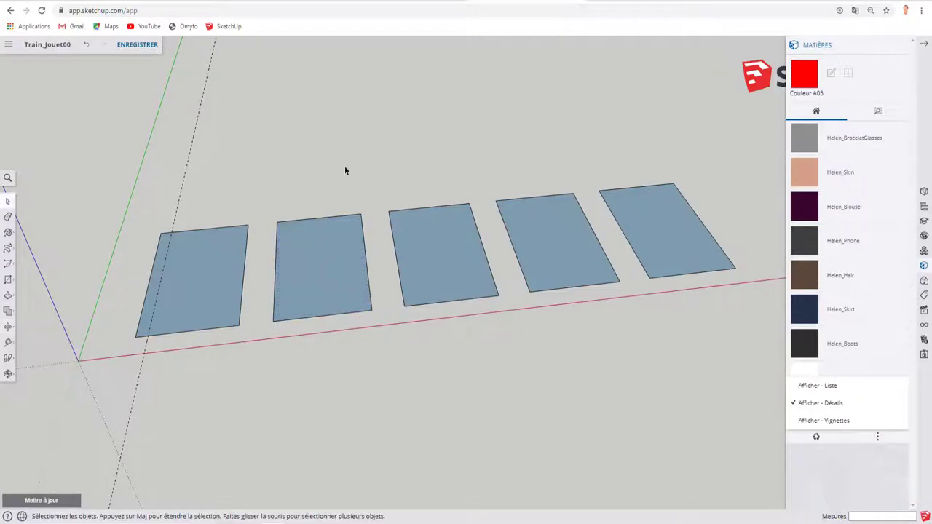
- Pull the first three faces up into boxes about 102 cm tall
{"action": "middle_click_drag", "start_coordinate": [335, 178], "coordinate": [413, 253]}
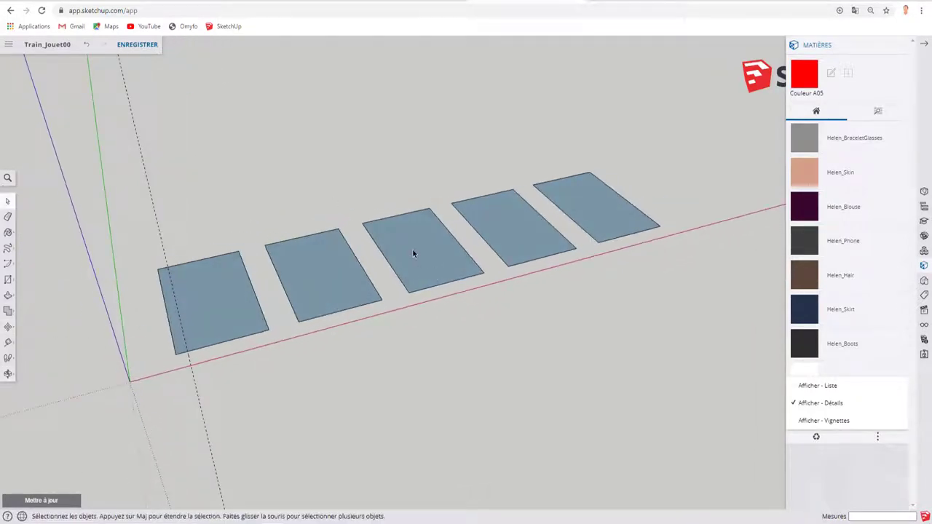
{"action": "key", "text": "p"}
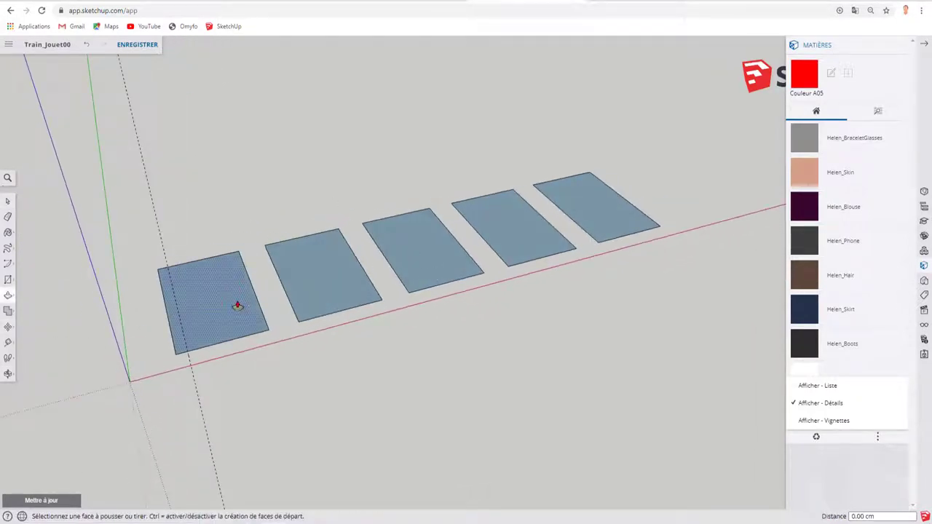
{"action": "left_click", "coordinate": [237, 305]}
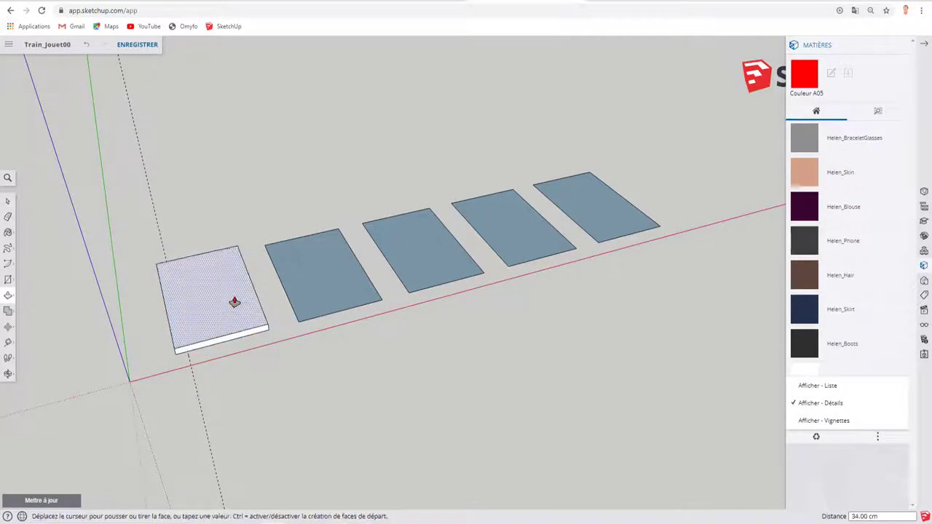
{"action": "double_click", "coordinate": [298, 266]}
{"action": "left_click", "coordinate": [403, 245]}
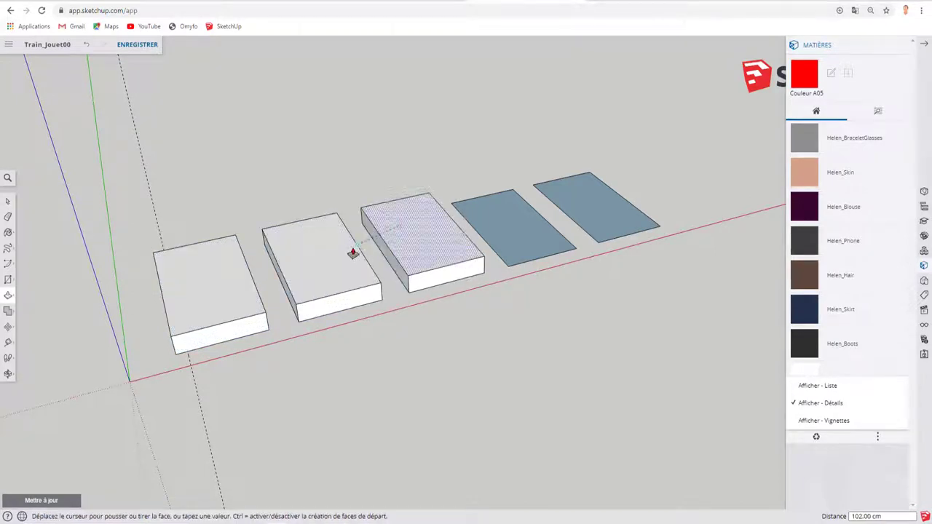
{"action": "left_click", "coordinate": [333, 255]}
- Raise the fourth and fifth faces to the same height, redoing the fifth extrusion
{"action": "left_click", "coordinate": [492, 207]}
{"action": "left_click", "coordinate": [444, 234]}
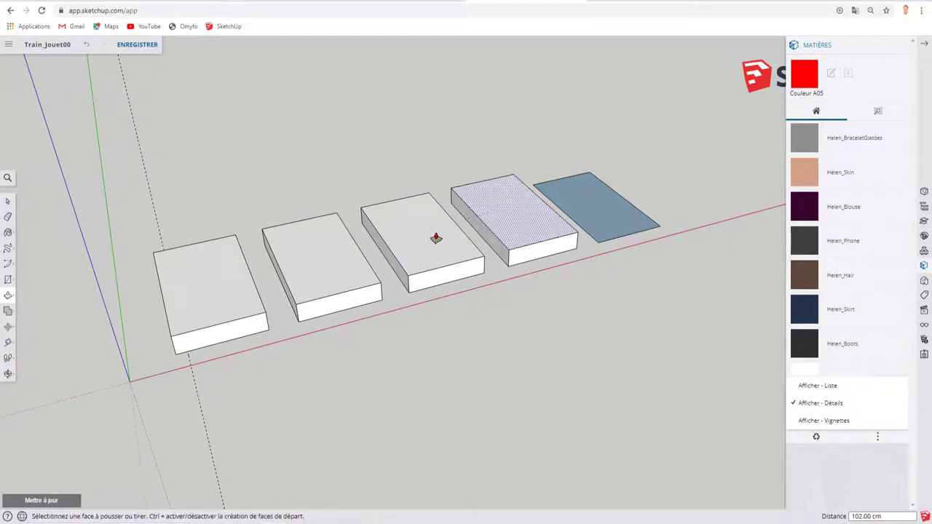
{"action": "double_click", "coordinate": [582, 206]}
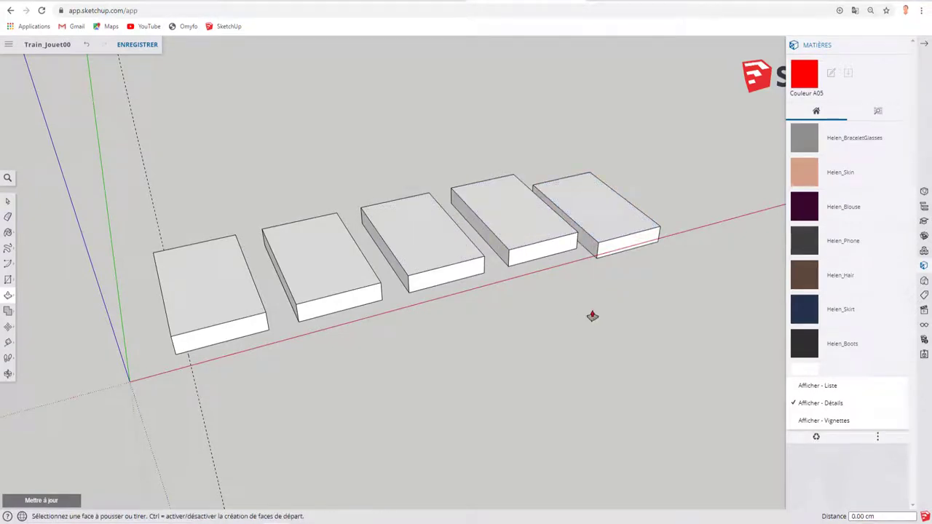
{"action": "mouse_move", "coordinate": [591, 316]}
{"action": "middle_mouse_down"}
{"action": "mouse_move", "coordinate": [454, 259]}
{"action": "mouse_move", "coordinate": [469, 267]}
{"action": "middle_mouse_up"}
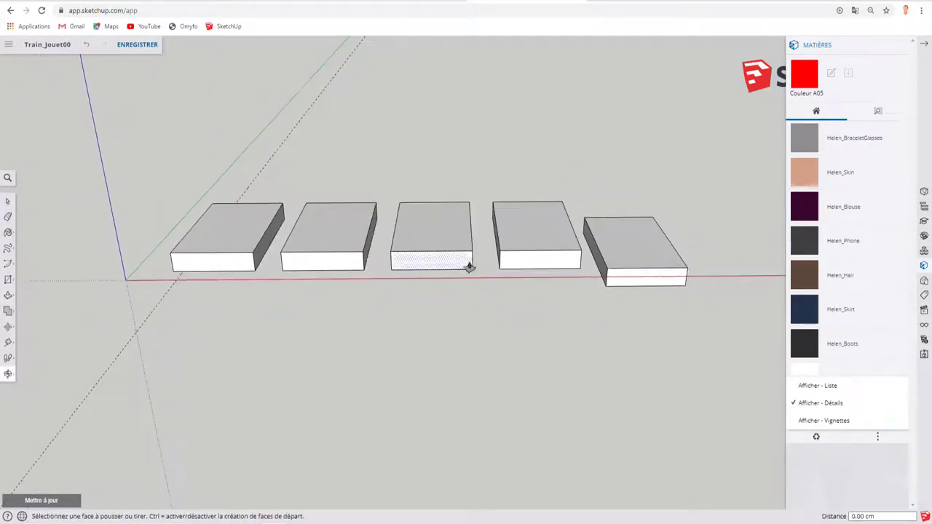
{"action": "key", "text": "ctrl+z"}
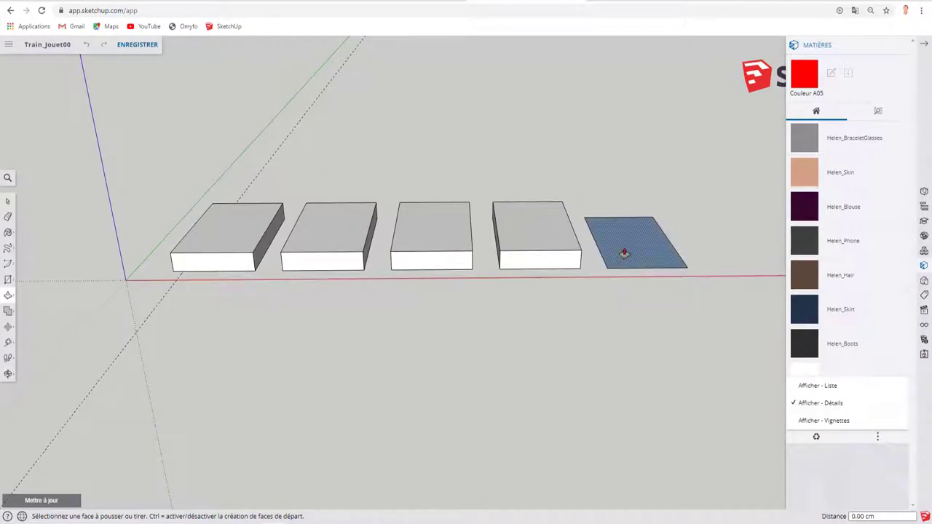
{"action": "left_click", "coordinate": [622, 251]}
{"action": "left_click", "coordinate": [567, 243]}
{"action": "mouse_move", "coordinate": [566, 243]}
{"action": "middle_mouse_down"}
{"action": "mouse_move", "coordinate": [557, 337]}
{"action": "mouse_move", "coordinate": [574, 329]}
{"action": "mouse_move", "coordinate": [468, 353]}
{"action": "mouse_move", "coordinate": [516, 358]}
{"action": "middle_mouse_up"}
{"action": "key", "text": "space"}
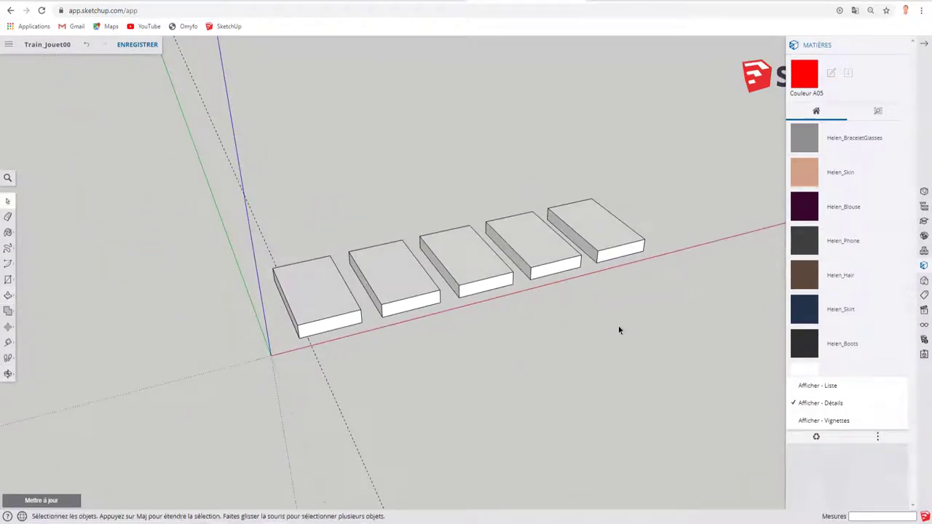
{"action": "mouse_move", "coordinate": [618, 327]}
{"action": "middle_mouse_down"}
{"action": "mouse_move", "coordinate": [516, 330]}
{"action": "mouse_move", "coordinate": [649, 225]}
{"action": "mouse_move", "coordinate": [629, 236]}
{"action": "middle_mouse_up"}
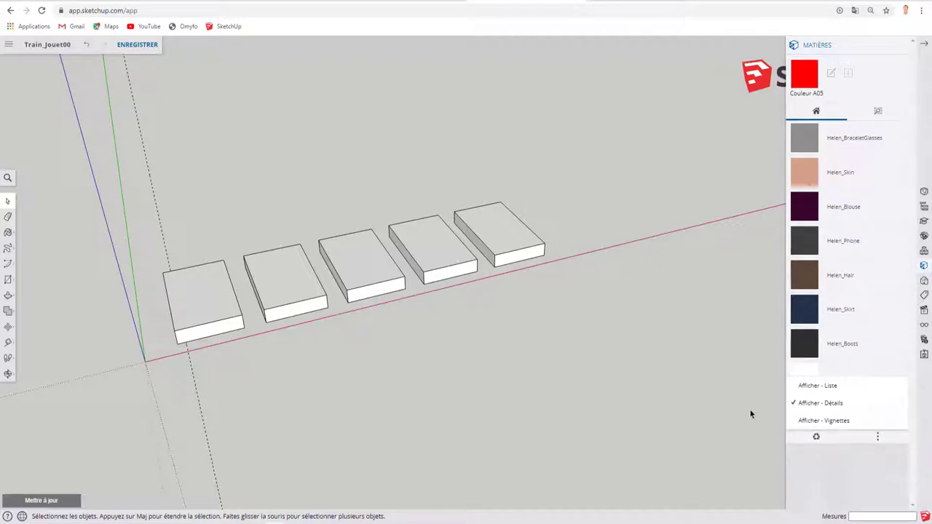
{"action": "mouse_move", "coordinate": [629, 234]}
{"action": "middle_mouse_down"}
{"action": "mouse_move", "coordinate": [624, 296]}
{"action": "mouse_move", "coordinate": [562, 298]}
{"action": "mouse_move", "coordinate": [457, 231]}
{"action": "mouse_move", "coordinate": [609, 270]}
{"action": "middle_mouse_up"}
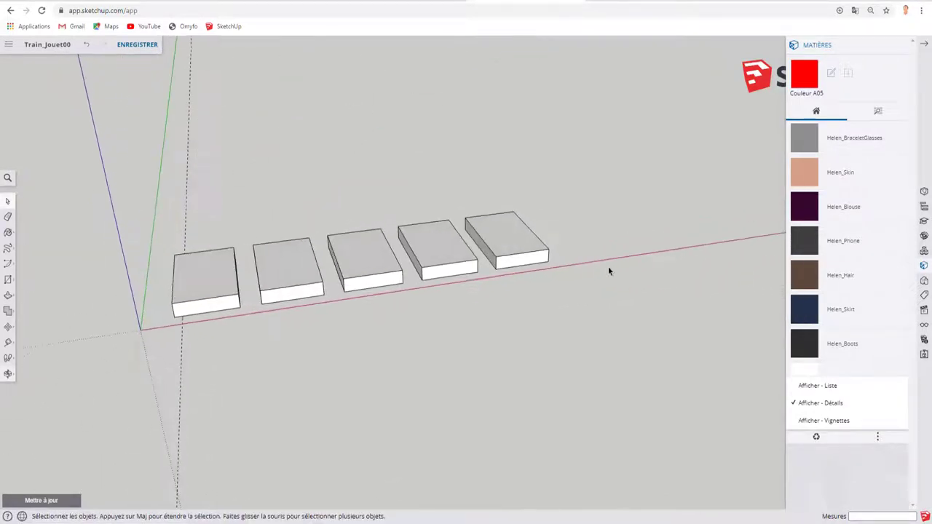
- Browse the material categories and expand Asphalte et béton
{"action": "left_click", "coordinate": [879, 113]}
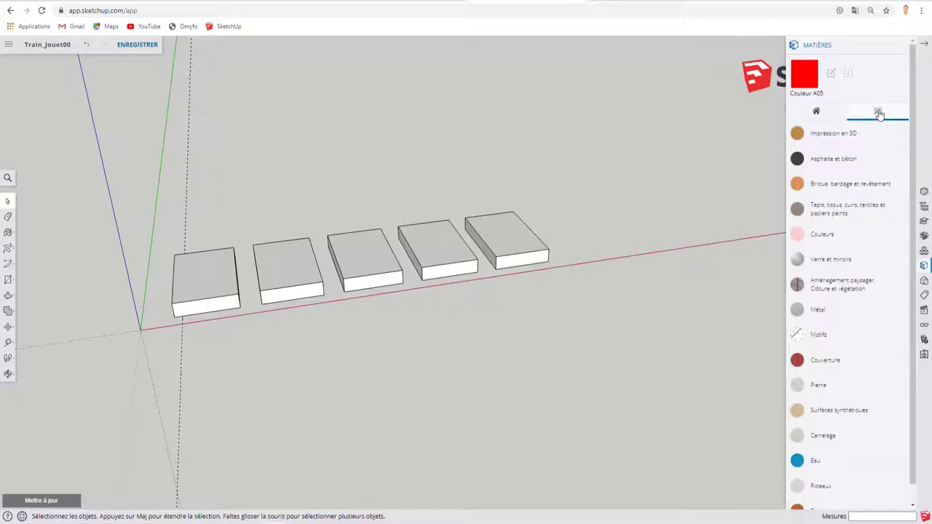
{"action": "left_click", "coordinate": [833, 133]}
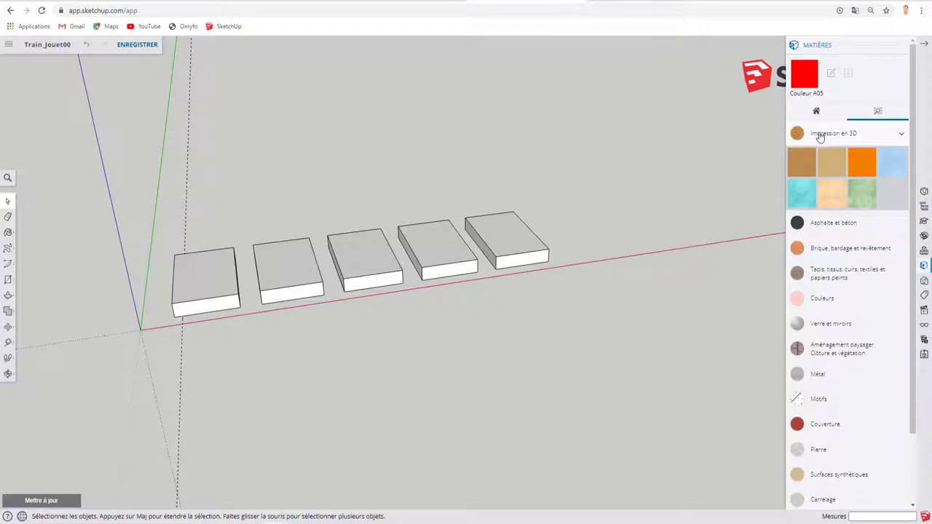
{"action": "left_click", "coordinate": [841, 135]}
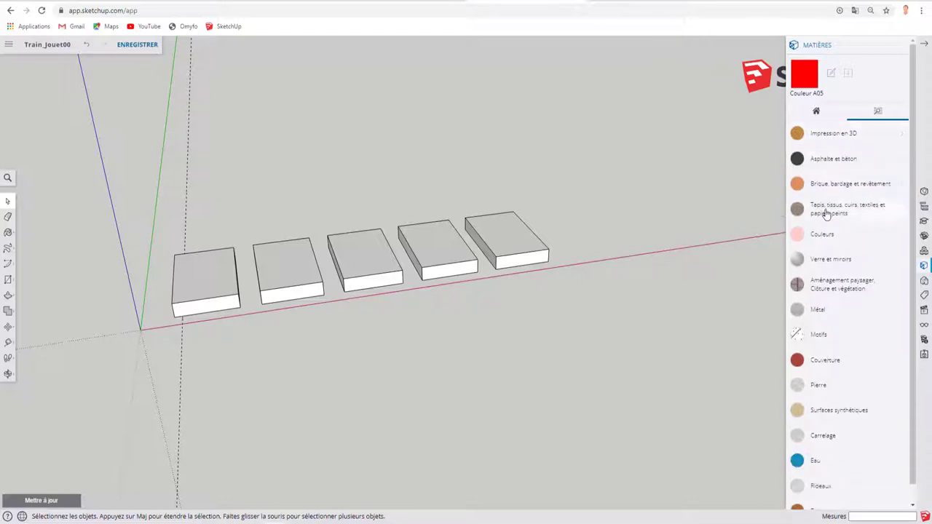
{"action": "left_click", "coordinate": [830, 162]}
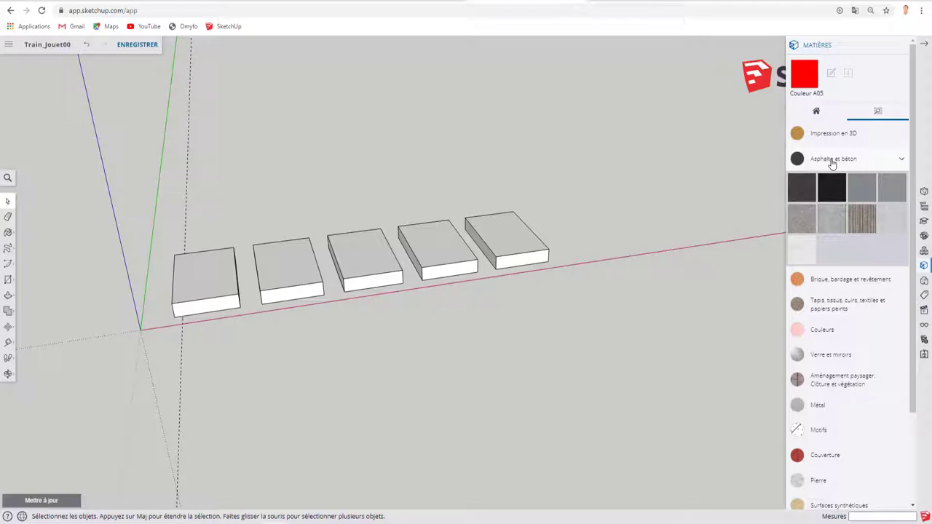
- Paint the rightmost box's top with Agrégat de ciment couleur gris fumée
{"action": "left_click", "coordinate": [805, 215]}
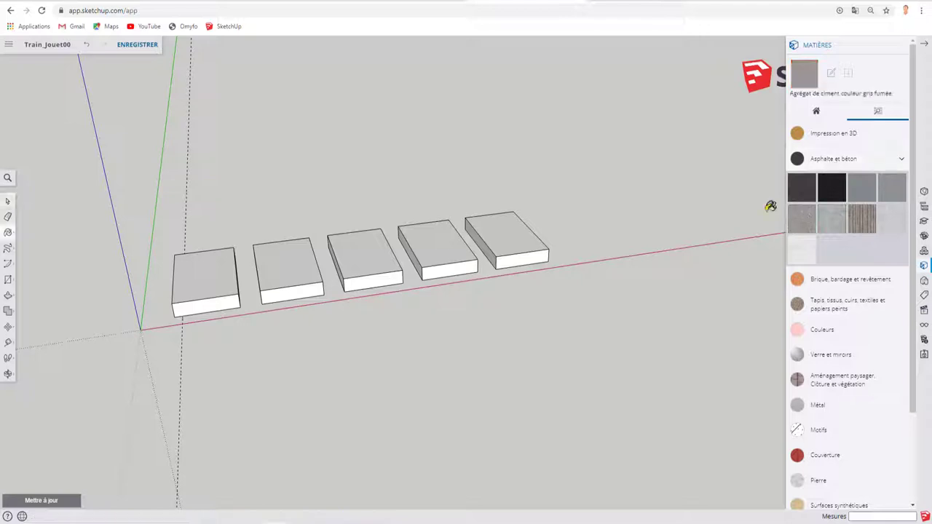
{"action": "left_click", "coordinate": [531, 230]}
{"action": "scroll", "coordinate": [537, 251], "scroll_direction": "up", "scroll_amount": 2}
{"action": "scroll", "coordinate": [546, 239], "scroll_direction": "up", "scroll_amount": 4}
{"action": "scroll", "coordinate": [537, 196], "scroll_direction": "up", "scroll_amount": 2}
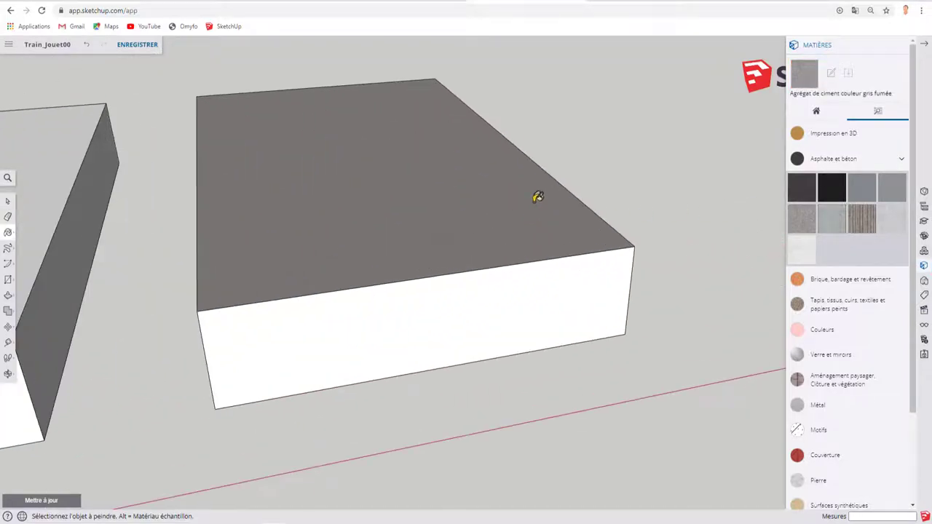
{"action": "middle_click_drag", "start_coordinate": [537, 196], "coordinate": [589, 253]}
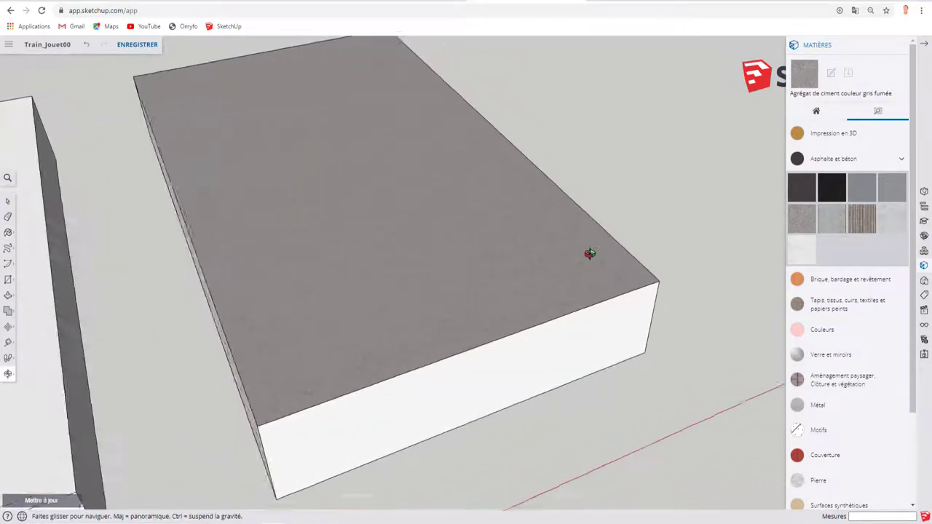
{"action": "scroll", "coordinate": [591, 251], "scroll_direction": "down", "scroll_amount": 3}
{"action": "scroll", "coordinate": [592, 250], "scroll_direction": "down", "scroll_amount": 2}
{"action": "scroll", "coordinate": [594, 247], "scroll_direction": "down", "scroll_amount": 2}
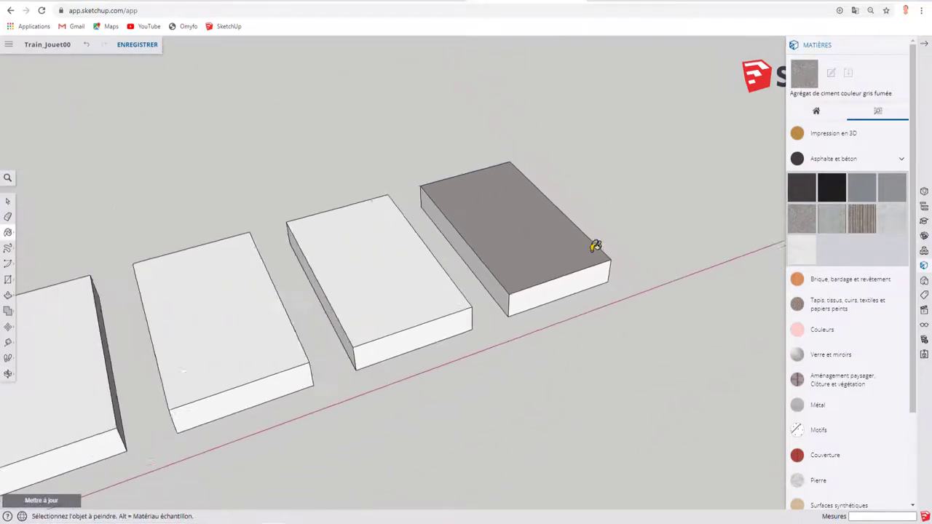
{"action": "scroll", "coordinate": [596, 247], "scroll_direction": "down", "scroll_amount": 1}
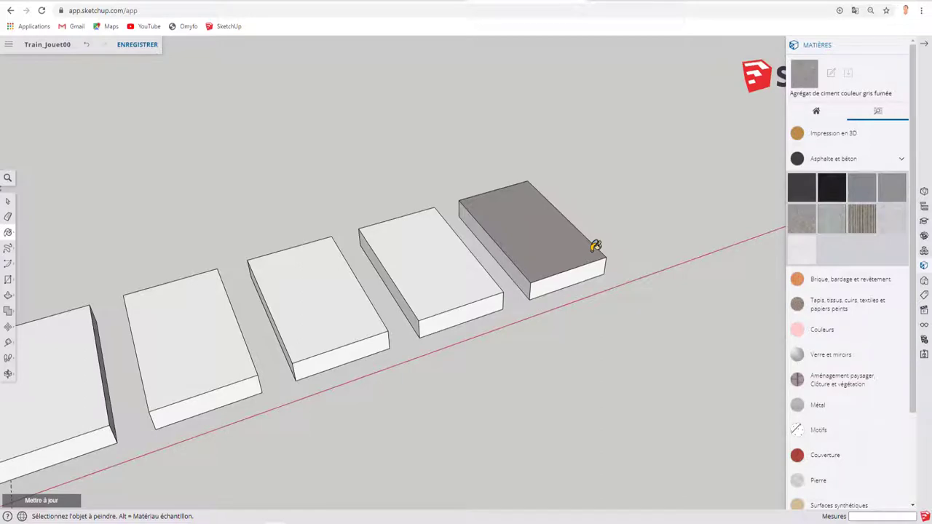
{"action": "scroll", "coordinate": [595, 246], "scroll_direction": "down", "scroll_amount": 1}
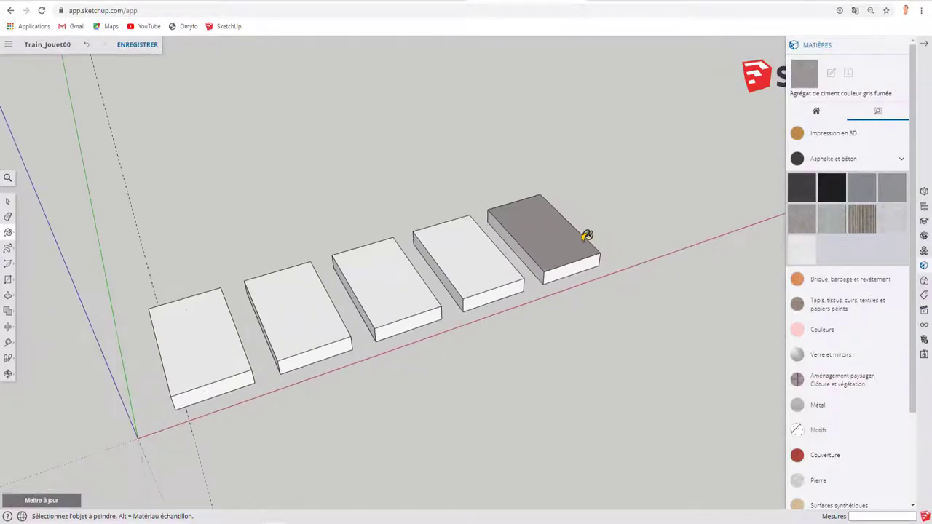
{"action": "middle_click_drag", "start_coordinate": [587, 235], "coordinate": [628, 248]}
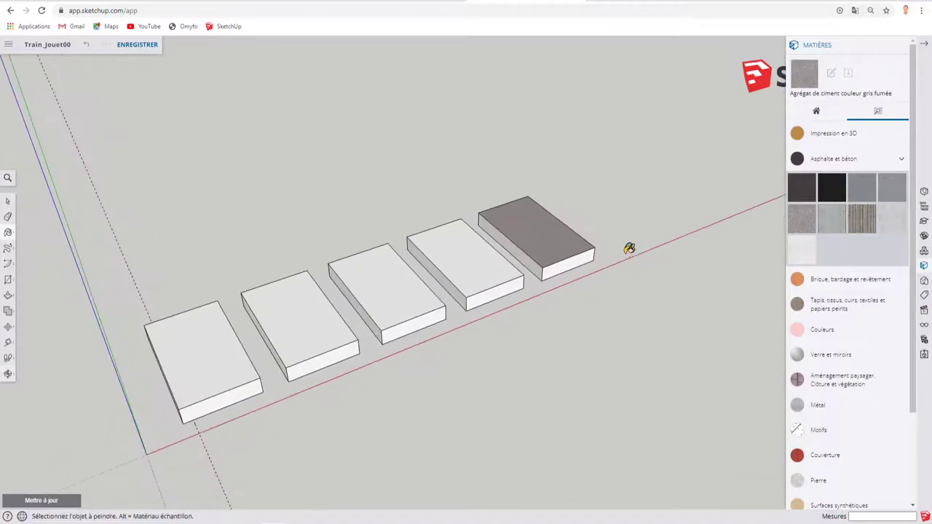
- Paint the fourth box's top with the grey brick from Brique, bardage et revêtement
{"action": "left_click", "coordinate": [818, 281]}
{"action": "scroll", "coordinate": [832, 274], "scroll_direction": "down", "scroll_amount": 1}
{"action": "scroll", "coordinate": [833, 274], "scroll_direction": "down", "scroll_amount": 1}
{"action": "left_click", "coordinate": [892, 190]}
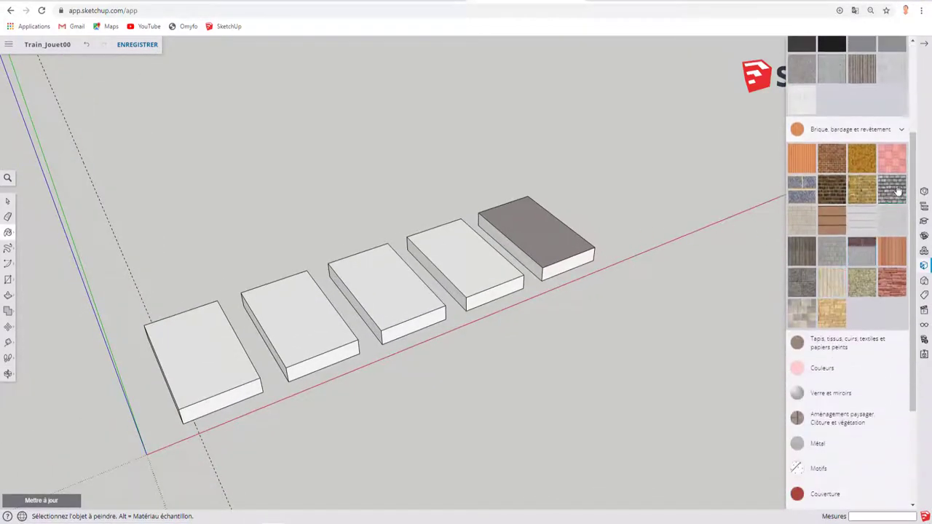
{"action": "left_click", "coordinate": [493, 277]}
{"action": "scroll", "coordinate": [493, 277], "scroll_direction": "up", "scroll_amount": 3}
{"action": "scroll", "coordinate": [493, 276], "scroll_direction": "up", "scroll_amount": 3}
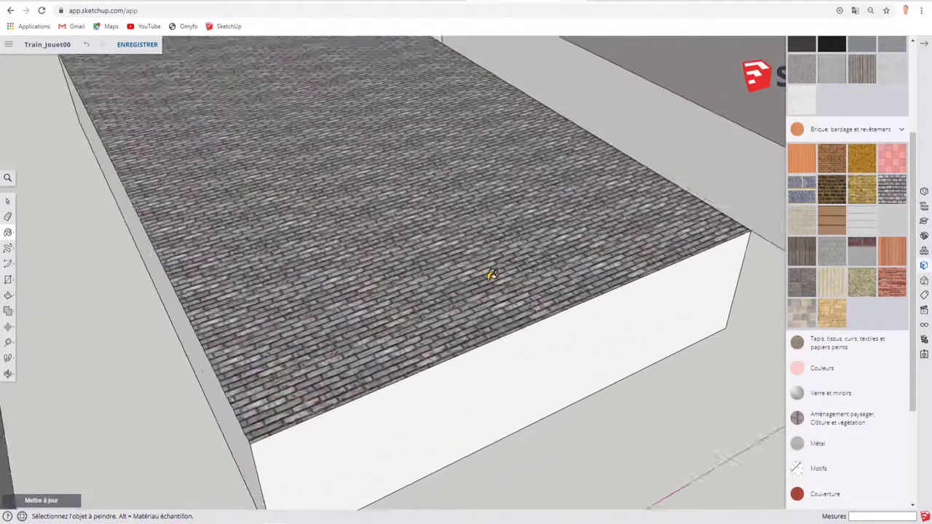
{"action": "scroll", "coordinate": [492, 275], "scroll_direction": "up", "scroll_amount": 2}
{"action": "scroll", "coordinate": [492, 274], "scroll_direction": "down", "scroll_amount": 3}
{"action": "scroll", "coordinate": [492, 275], "scroll_direction": "down", "scroll_amount": 2}
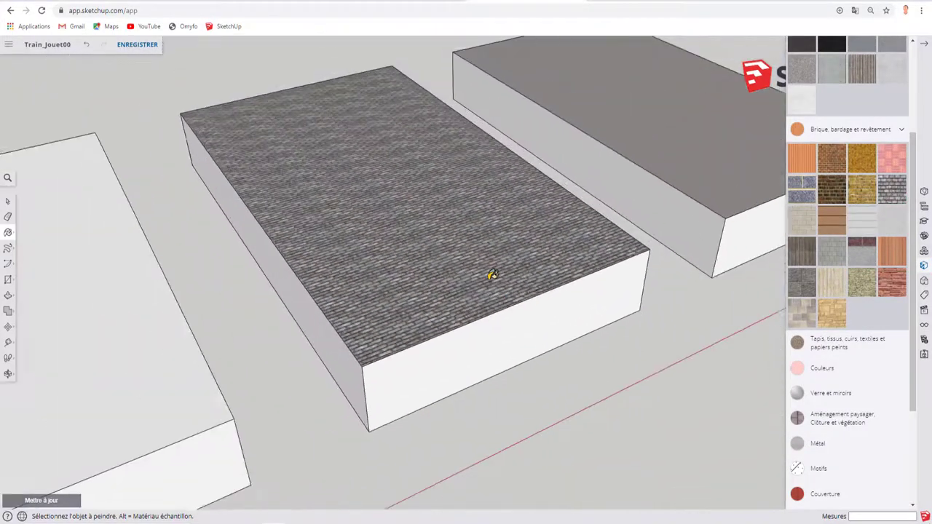
{"action": "scroll", "coordinate": [493, 274], "scroll_direction": "down", "scroll_amount": 2}
{"action": "scroll", "coordinate": [492, 274], "scroll_direction": "down", "scroll_amount": 2}
{"action": "scroll", "coordinate": [495, 277], "scroll_direction": "down", "scroll_amount": 2}
{"action": "middle_click_drag", "start_coordinate": [527, 300], "coordinate": [512, 276]}
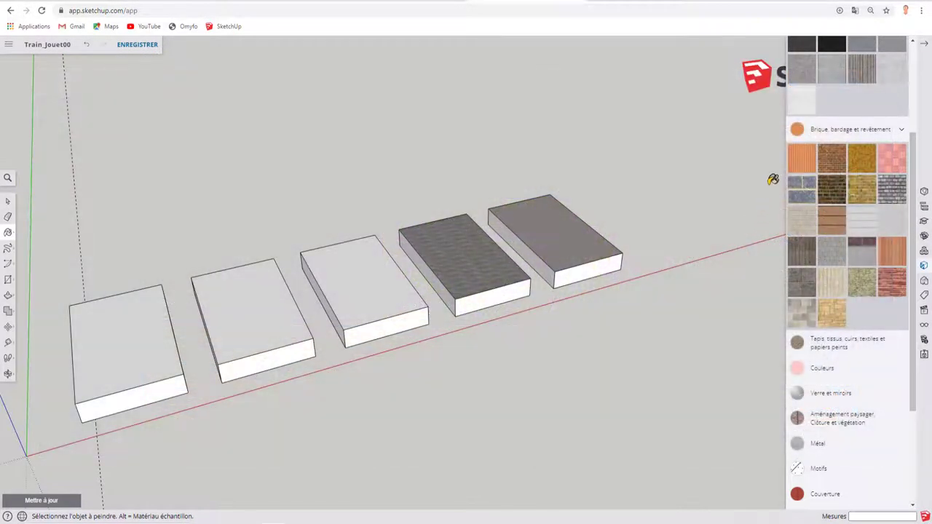
- Collapse Brique, glance through Tapis and Couleurs, then expand Verre et miroirs
{"action": "left_click", "coordinate": [815, 133]}
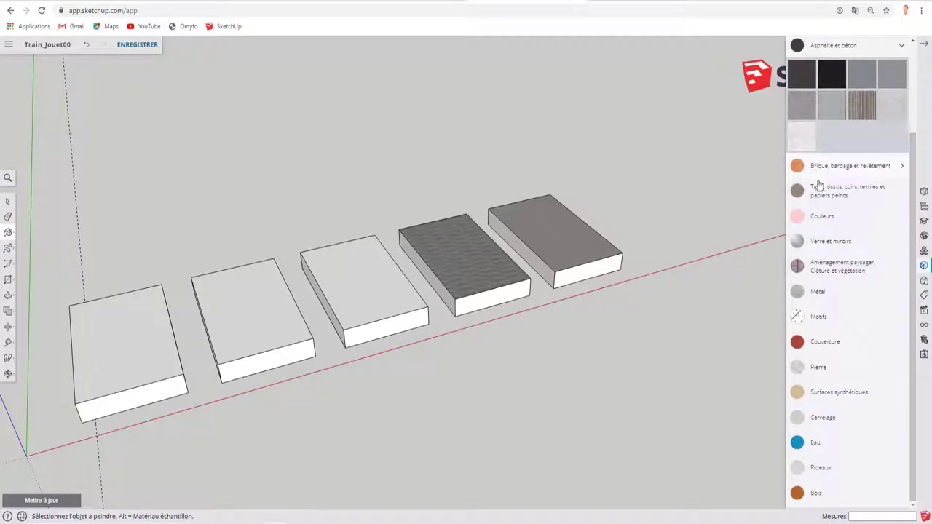
{"action": "left_click", "coordinate": [826, 191]}
{"action": "left_click", "coordinate": [827, 156]}
{"action": "left_click", "coordinate": [823, 217]}
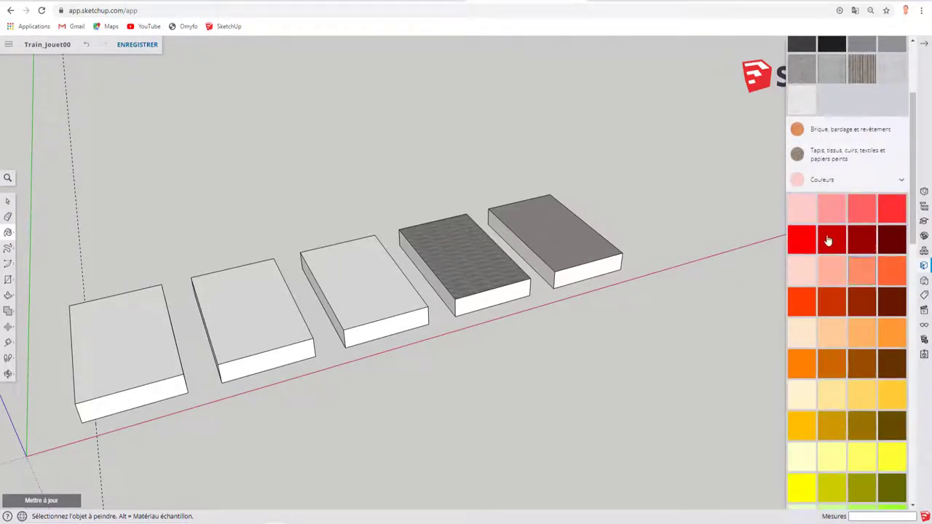
{"action": "left_click", "coordinate": [824, 182]}
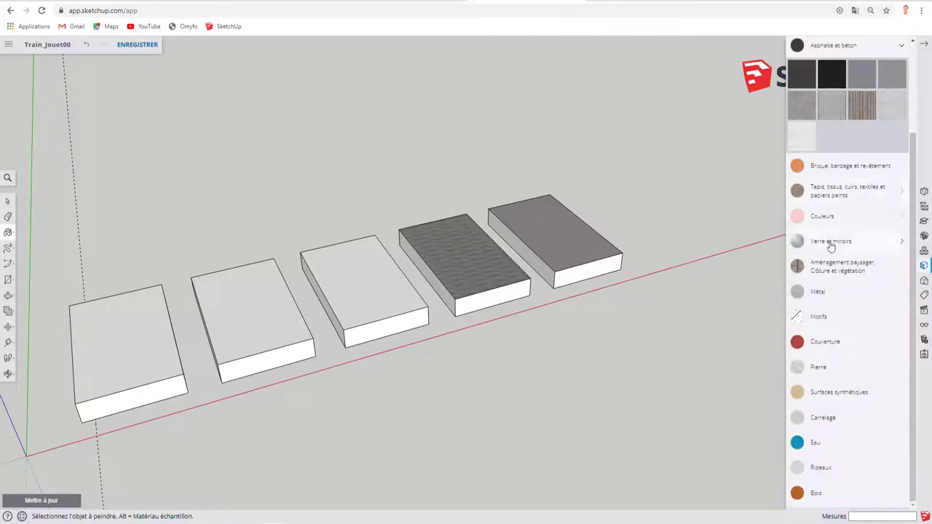
{"action": "left_click", "coordinate": [830, 242]}
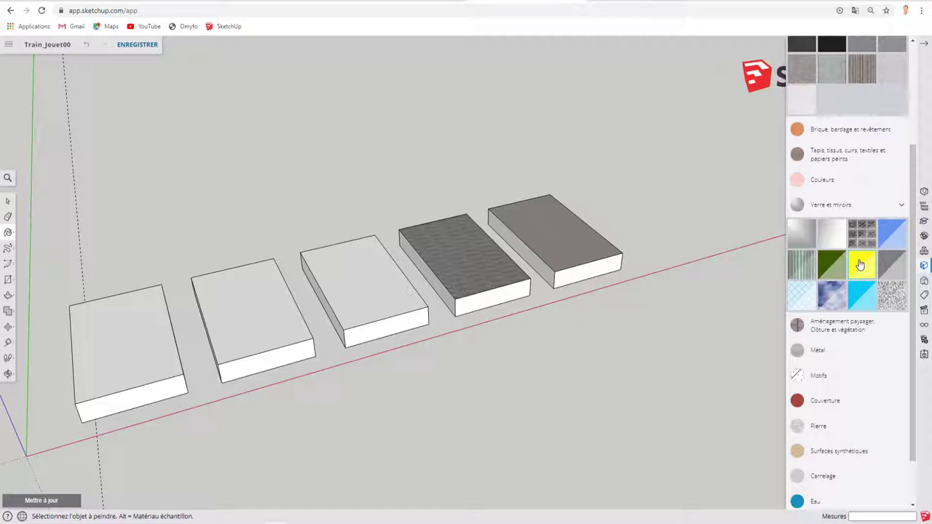
- Paint the third box's top with the Aménagement paysager pebble texture, then undo it
{"action": "left_click", "coordinate": [832, 327]}
{"action": "scroll", "coordinate": [853, 326], "scroll_direction": "down", "scroll_amount": 2}
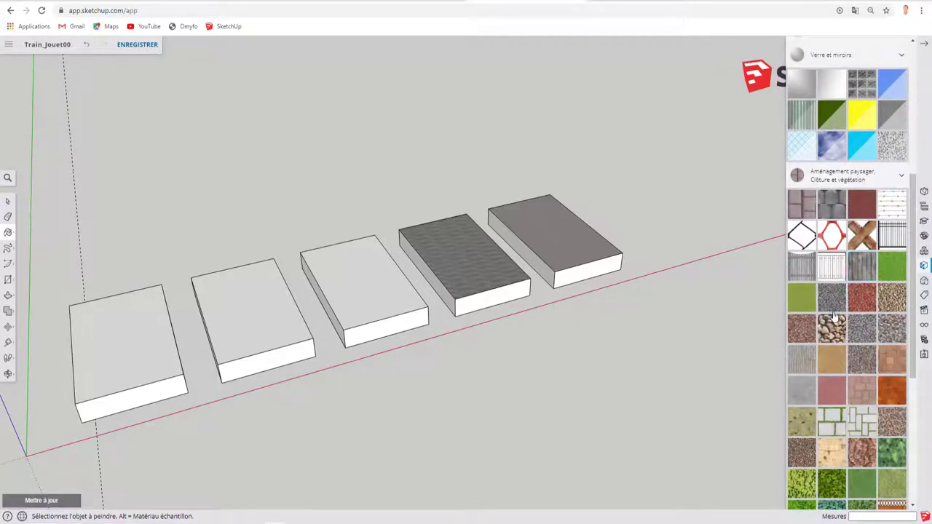
{"action": "left_click", "coordinate": [834, 324]}
{"action": "left_click", "coordinate": [381, 296]}
{"action": "scroll", "coordinate": [384, 306], "scroll_direction": "up", "scroll_amount": 2}
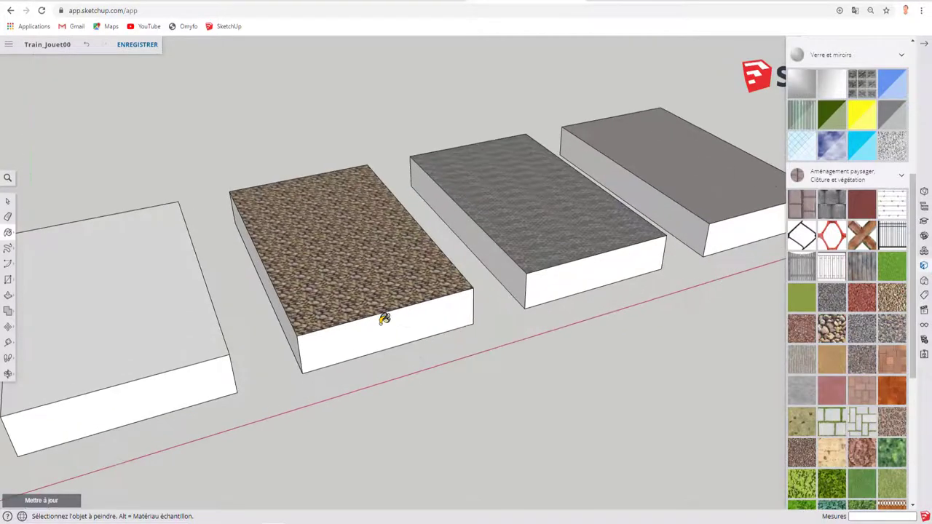
{"action": "scroll", "coordinate": [383, 314], "scroll_direction": "up", "scroll_amount": 3}
{"action": "scroll", "coordinate": [390, 291], "scroll_direction": "up", "scroll_amount": 3}
{"action": "scroll", "coordinate": [391, 287], "scroll_direction": "up", "scroll_amount": 2}
{"action": "scroll", "coordinate": [391, 287], "scroll_direction": "down", "scroll_amount": 1}
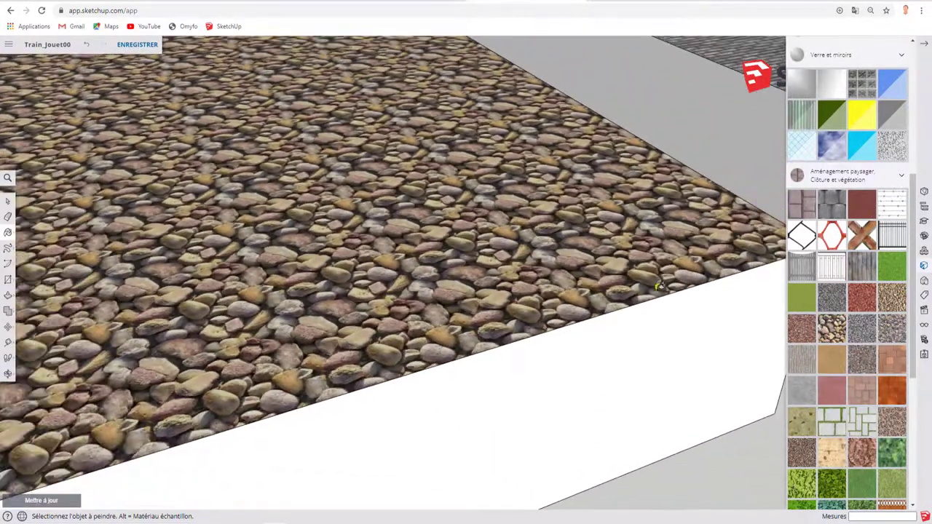
{"action": "key", "text": "ctrl+z"}
{"action": "scroll", "coordinate": [401, 308], "scroll_direction": "down", "scroll_amount": 3}
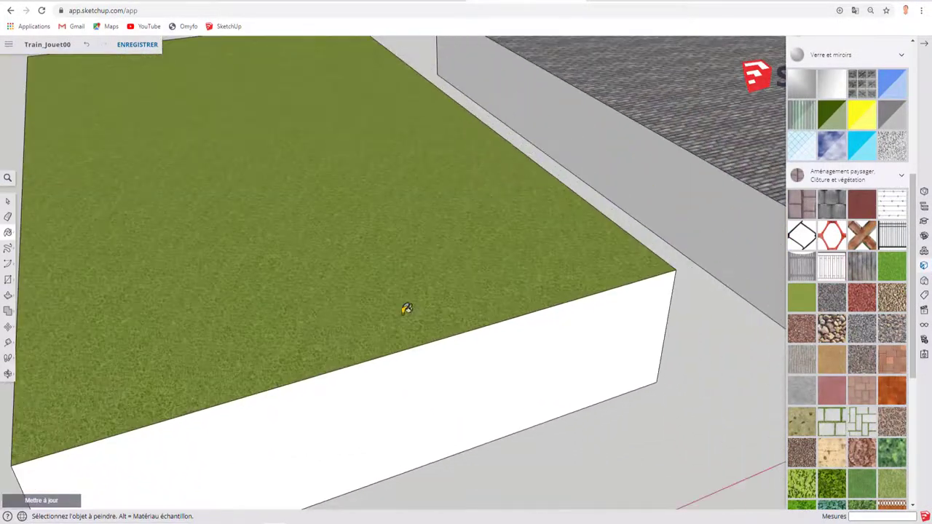
{"action": "scroll", "coordinate": [413, 308], "scroll_direction": "down", "scroll_amount": 4}
{"action": "scroll", "coordinate": [845, 277], "scroll_direction": "down", "scroll_amount": 3}
{"action": "scroll", "coordinate": [844, 276], "scroll_direction": "up", "scroll_amount": 3}
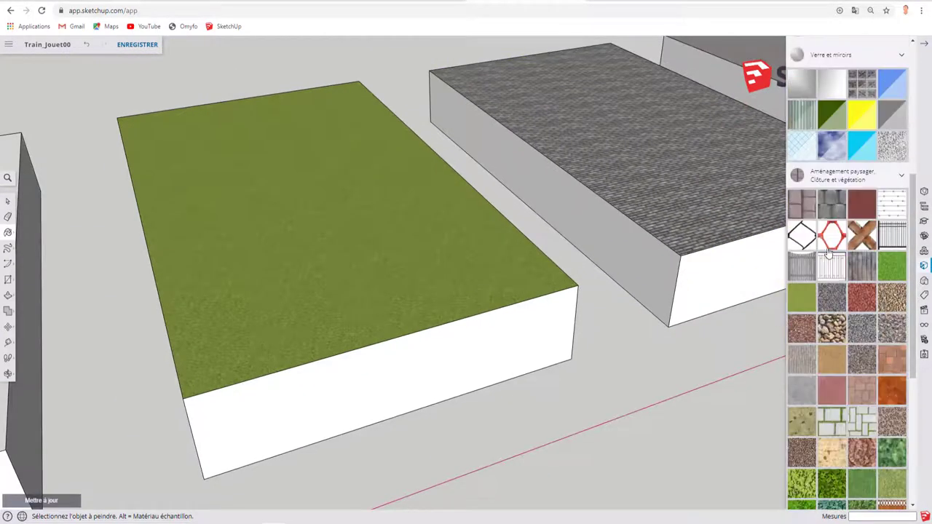
- Browse Métal, open Couleurs, and apply a swatch to a box top
{"action": "left_click", "coordinate": [837, 177]}
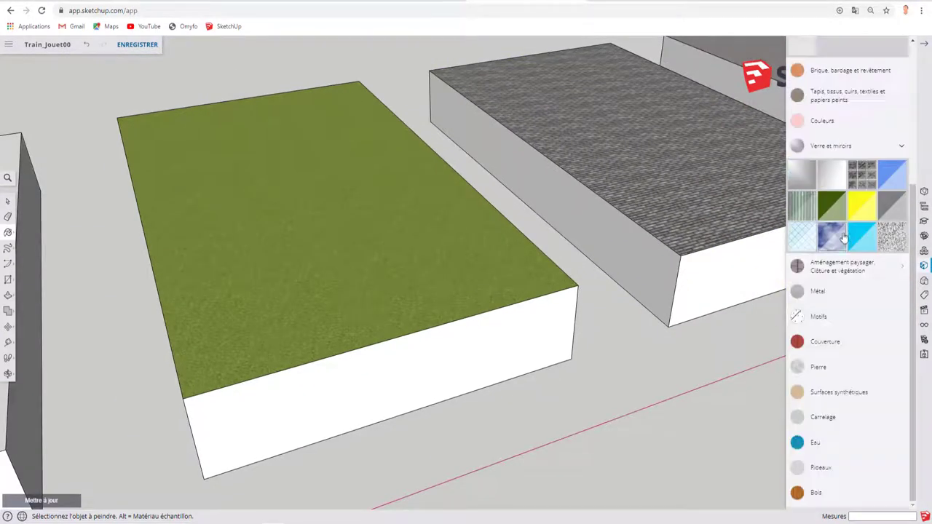
{"action": "left_click", "coordinate": [817, 291]}
{"action": "left_click", "coordinate": [814, 201]}
{"action": "scroll", "coordinate": [852, 368], "scroll_direction": "up", "scroll_amount": 3}
{"action": "left_click", "coordinate": [831, 322]}
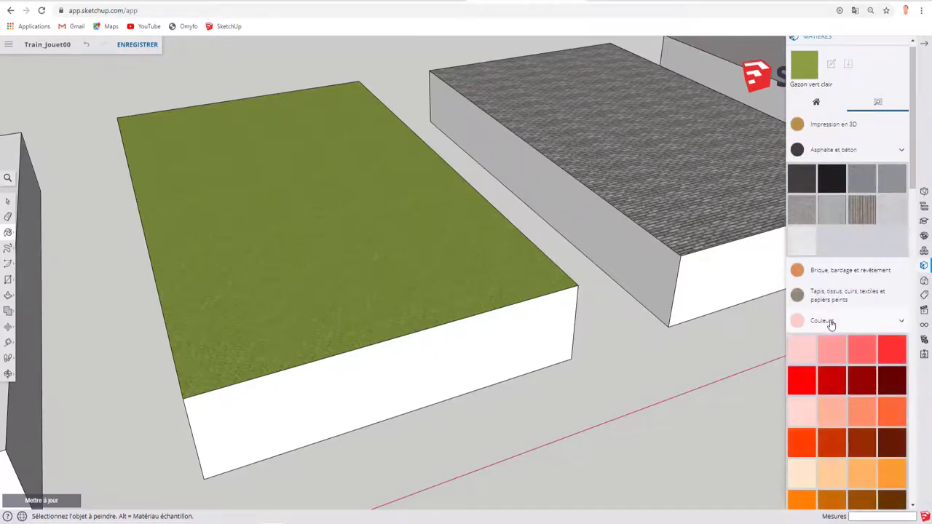
{"action": "scroll", "coordinate": [830, 322], "scroll_direction": "down", "scroll_amount": 3}
{"action": "scroll", "coordinate": [598, 298], "scroll_direction": "down", "scroll_amount": 3}
{"action": "scroll", "coordinate": [598, 297], "scroll_direction": "down", "scroll_amount": 2}
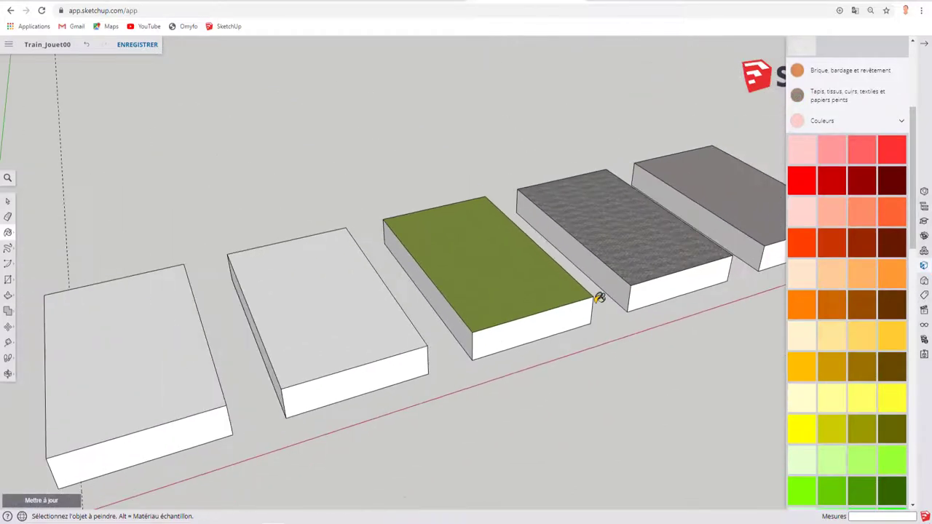
{"action": "left_click", "coordinate": [598, 298], "text": "ctrl"}
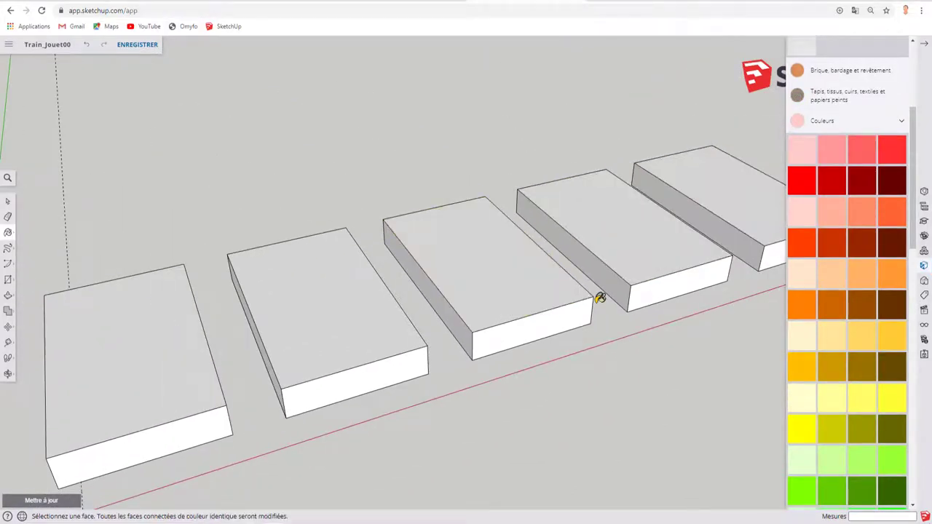
{"action": "scroll", "coordinate": [600, 298], "scroll_direction": "down", "scroll_amount": 3}
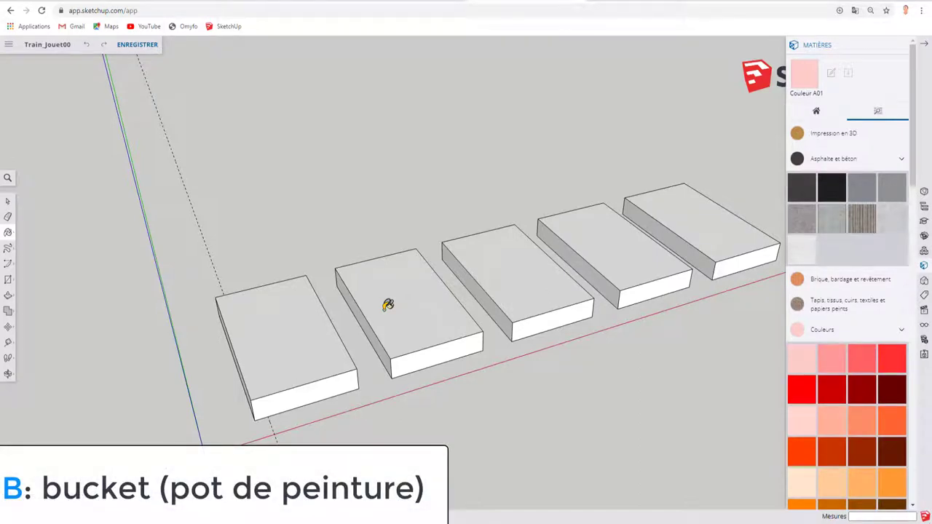
{"action": "key", "text": "space"}
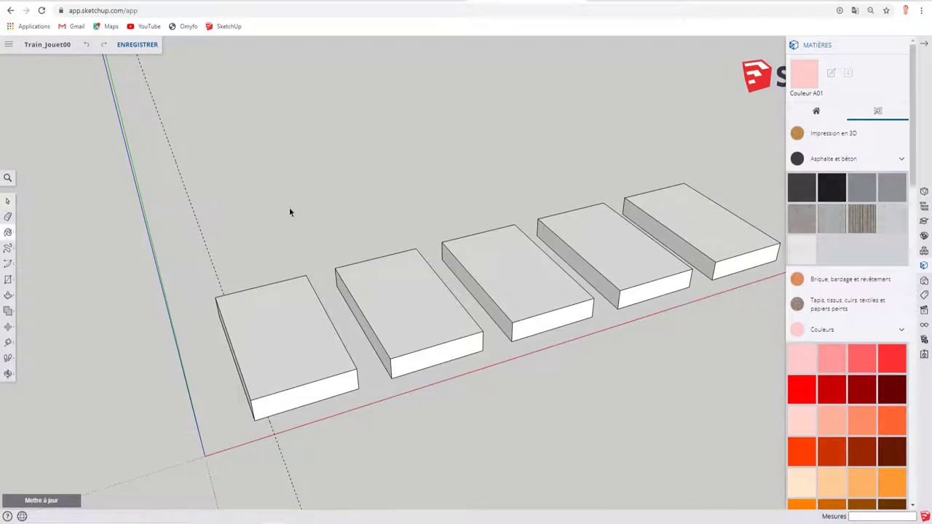
{"action": "key", "text": "b"}
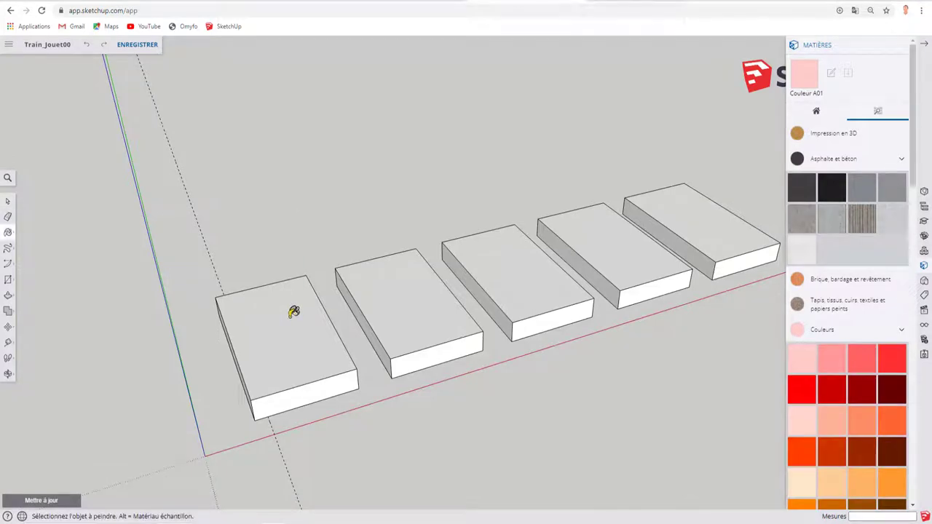
{"action": "left_click", "coordinate": [293, 312]}
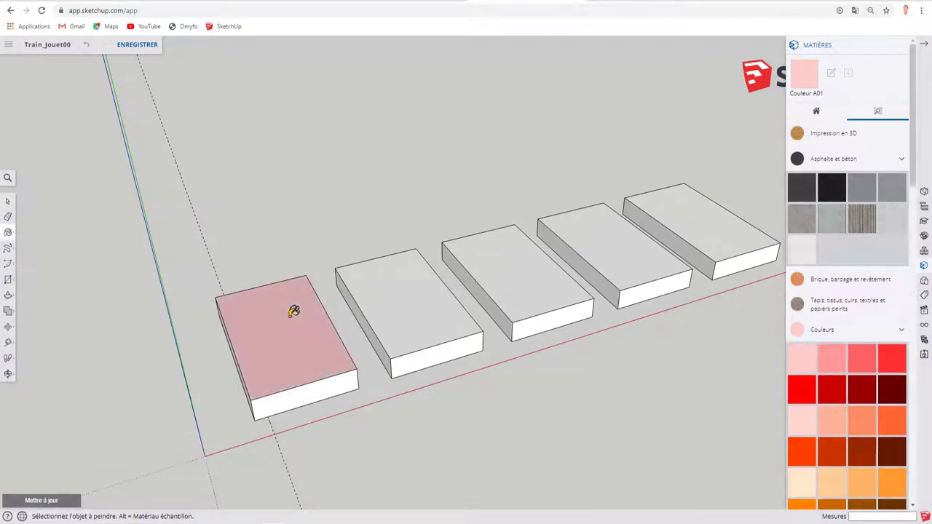
{"action": "left_click", "coordinate": [412, 357]}
{"action": "left_click", "coordinate": [411, 295]}
{"action": "left_click", "coordinate": [523, 258]}
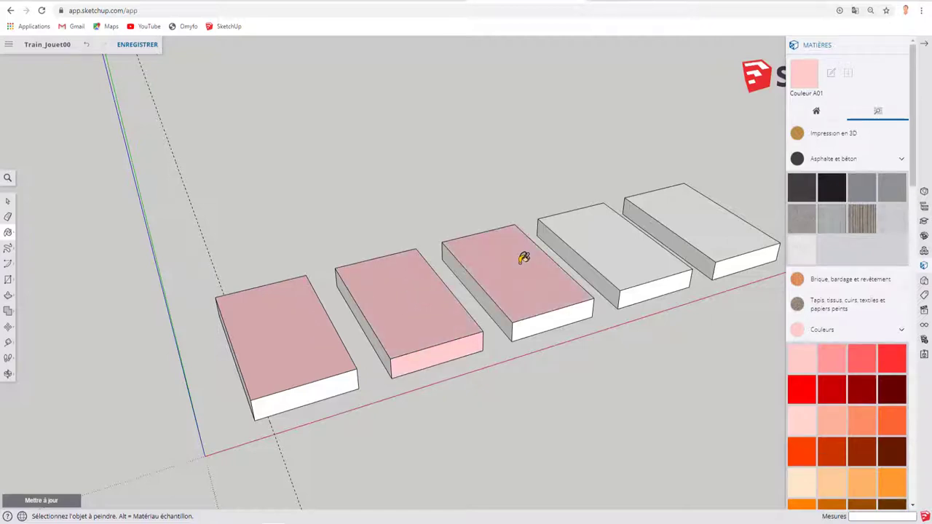
{"action": "left_click", "coordinate": [545, 319]}
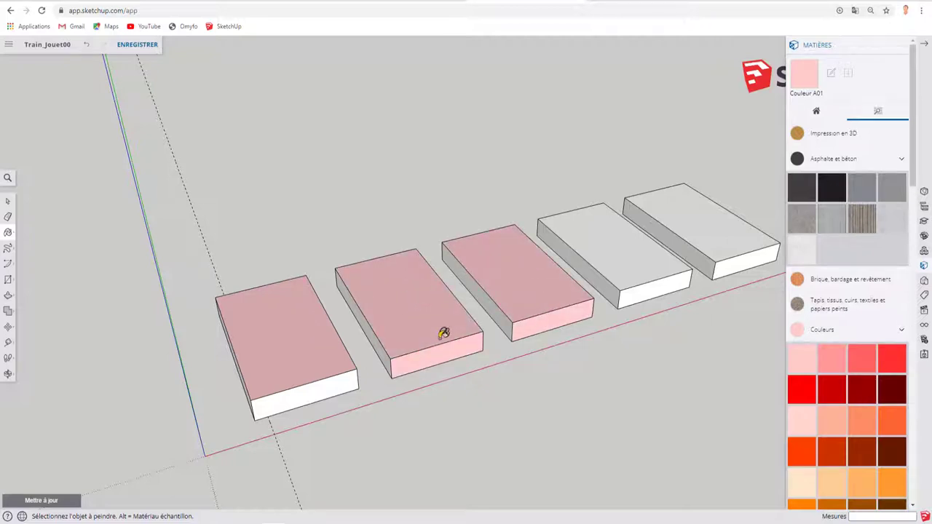
{"action": "middle_click_drag", "start_coordinate": [469, 291], "coordinate": [405, 291]}
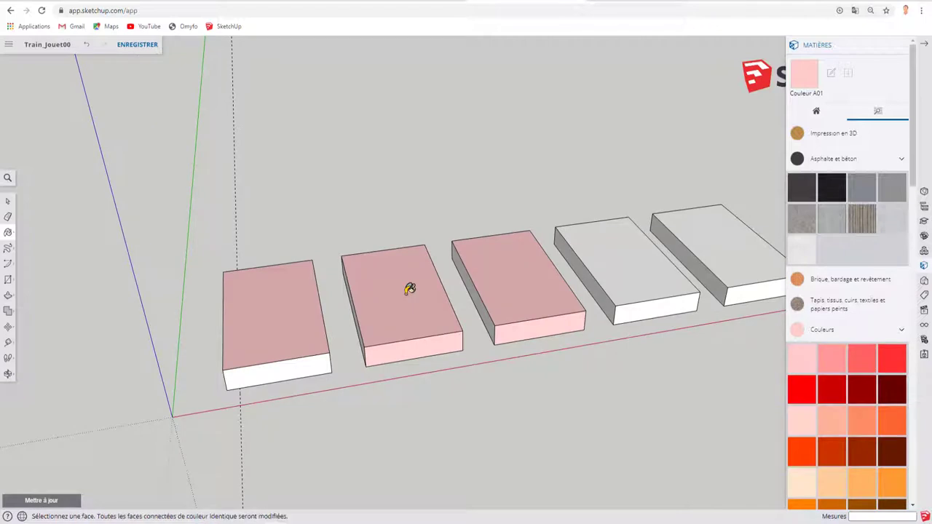
{"action": "key", "text": "ctrl+z"}
{"action": "key", "text": "ctrl+z"}
{"action": "key", "text": "ctrl+z"}
{"action": "key", "text": "ctrl+z"}
{"action": "key", "text": "ctrl+z"}
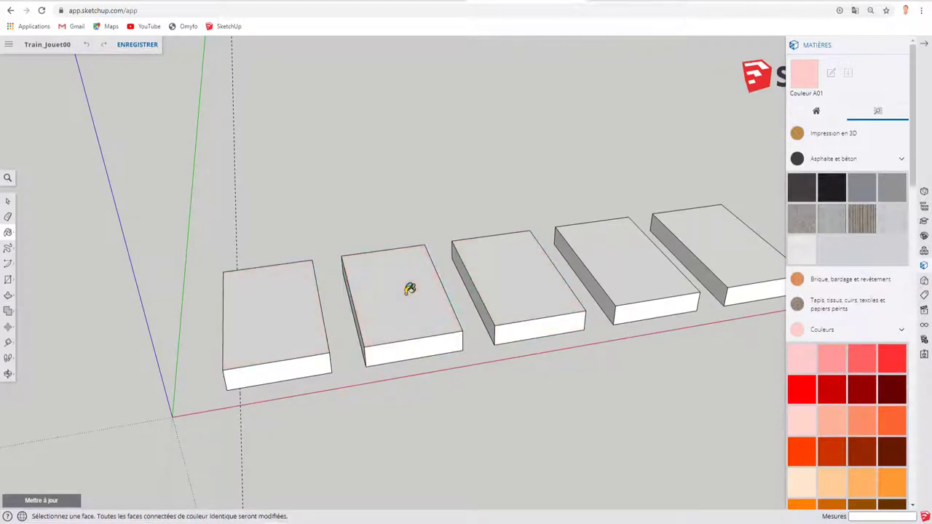
{"action": "middle_click_drag", "start_coordinate": [298, 343], "coordinate": [391, 304]}
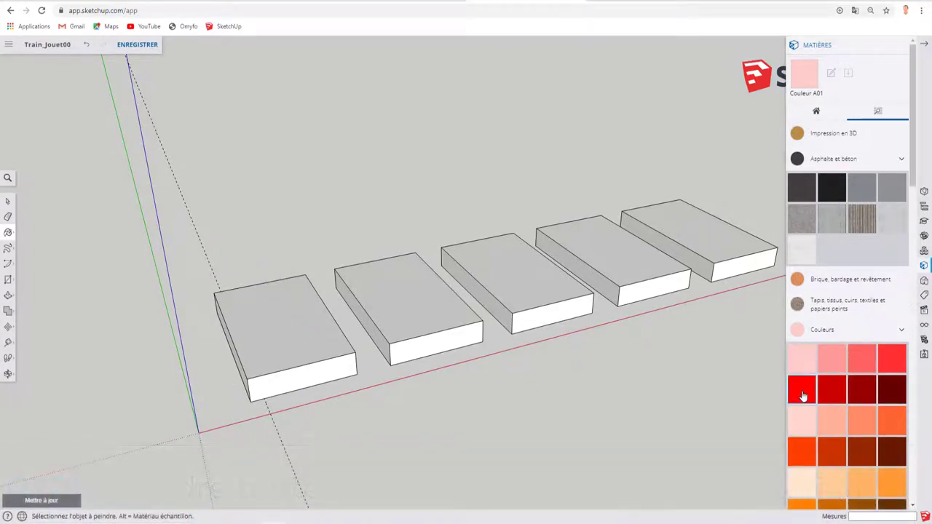
- Paint the first box red, then Shift-paint all boxes orange-red
{"action": "left_click", "coordinate": [801, 391]}
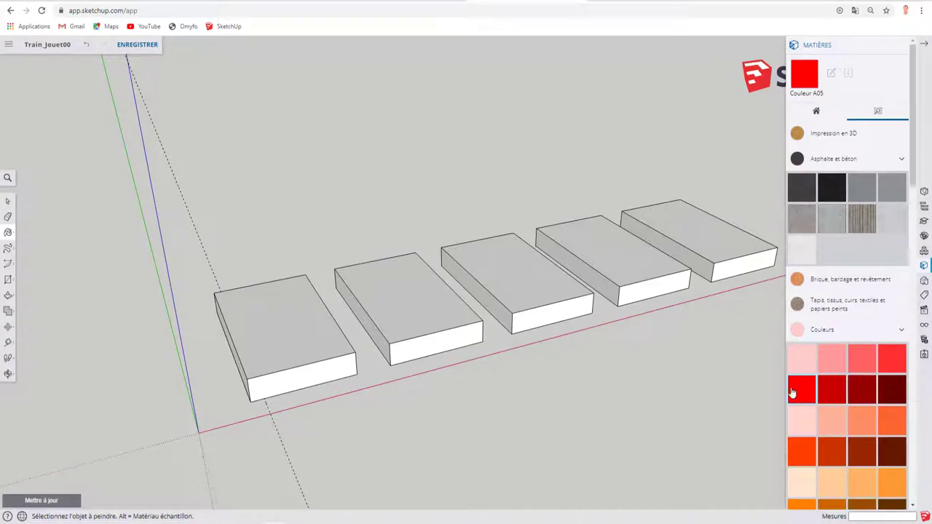
{"action": "left_click", "coordinate": [291, 321], "text": "ctrl"}
{"action": "middle_click_drag", "start_coordinate": [291, 320], "coordinate": [225, 321]}
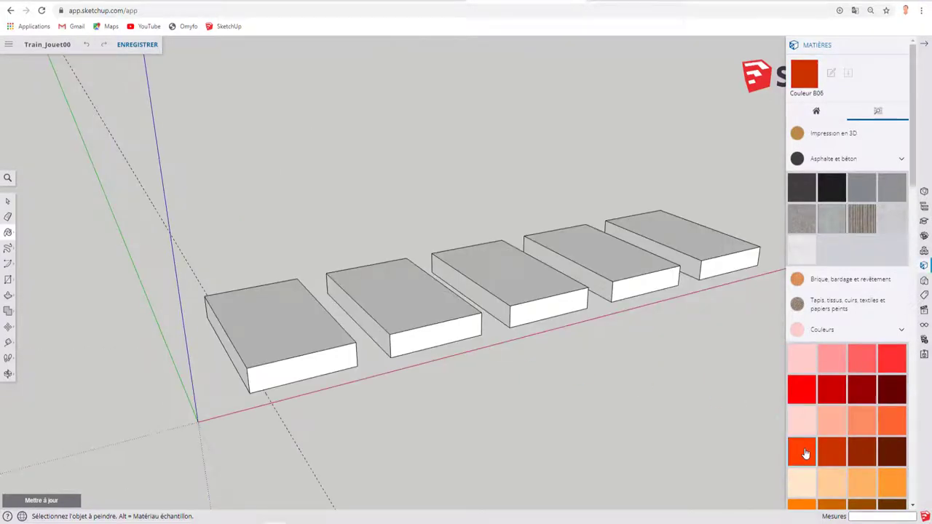
{"action": "left_click", "coordinate": [806, 454]}
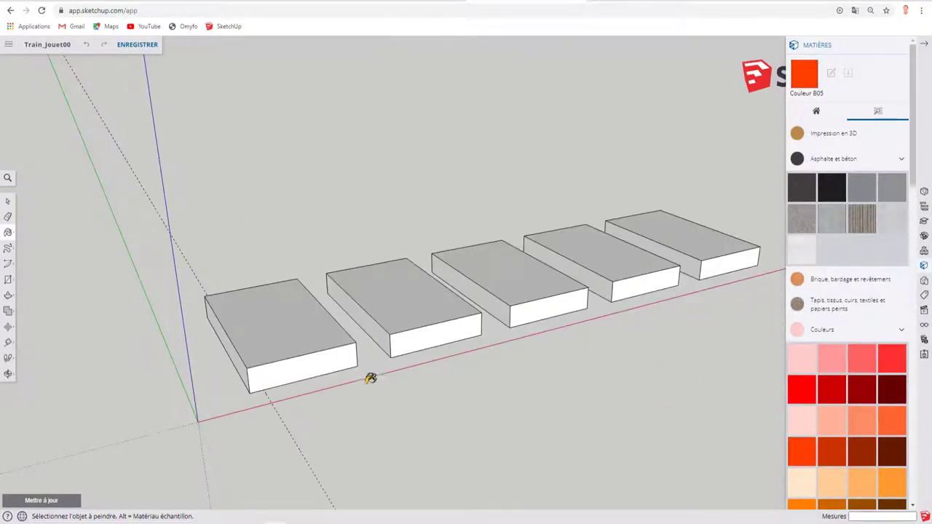
{"action": "key", "text": "shift"}
{"action": "left_click", "coordinate": [305, 334], "text": "shift"}
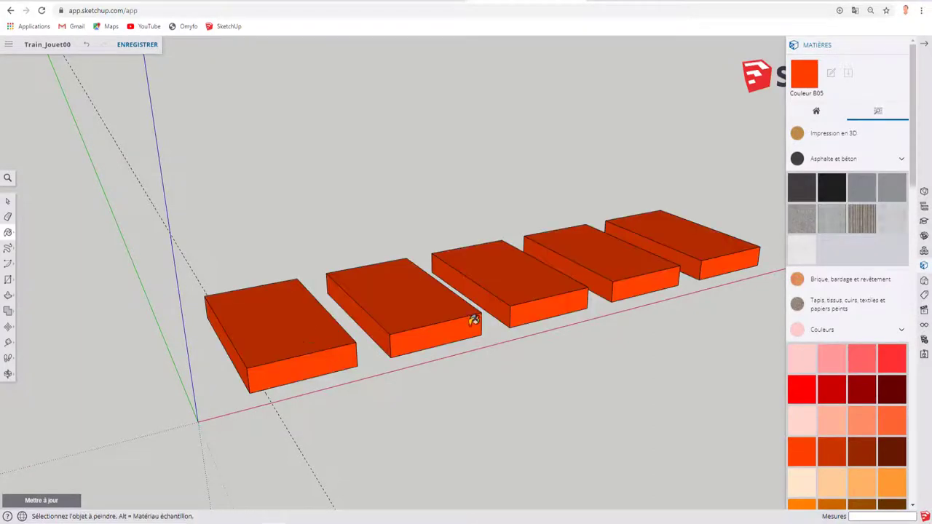
- Switch back to red Couleur A05 and Shift-paint every orange face on all boxes red
{"action": "key", "text": "w"}
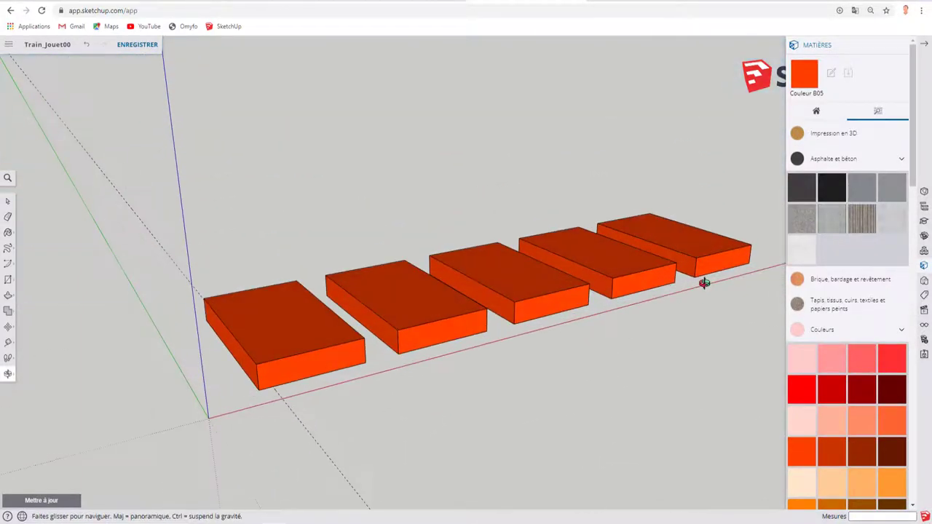
{"action": "key", "text": "b"}
{"action": "left_click", "coordinate": [798, 399]}
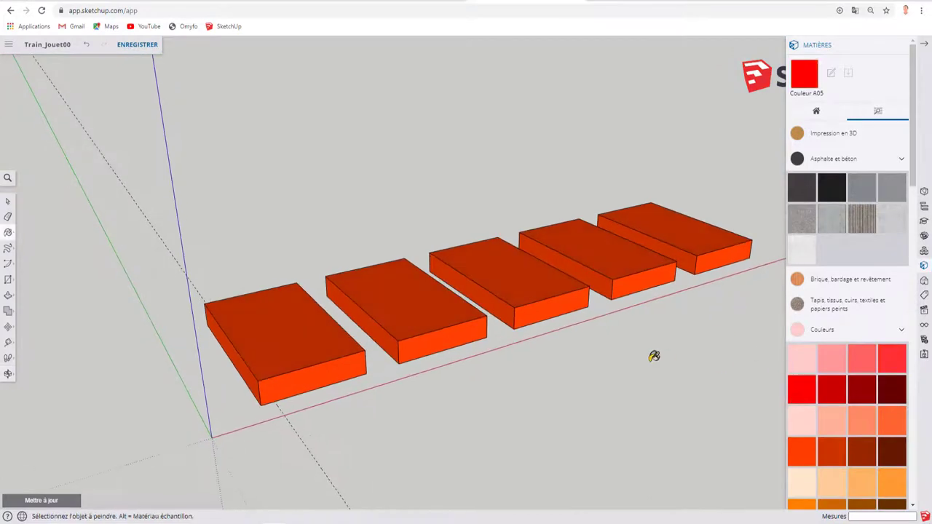
{"action": "left_click", "coordinate": [561, 306]}
{"action": "key", "text": "shift"}
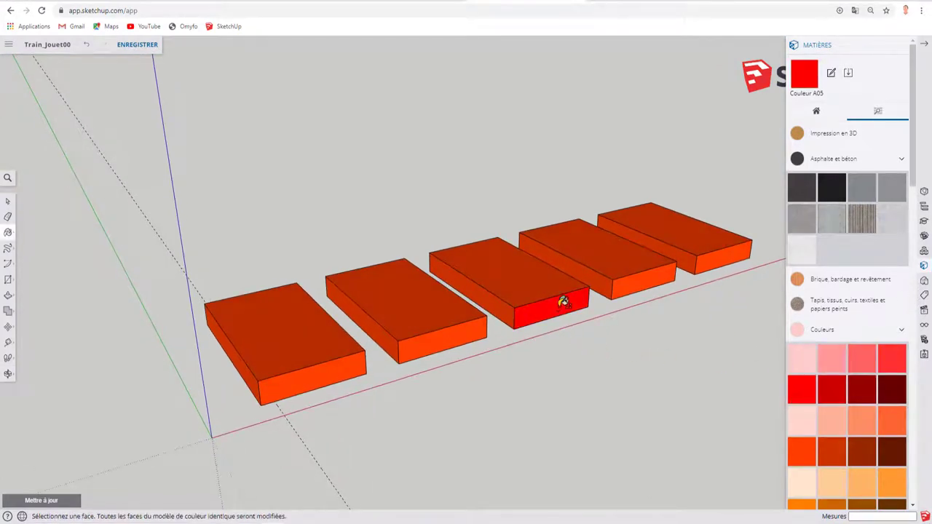
{"action": "left_click", "coordinate": [535, 281], "text": "shift"}
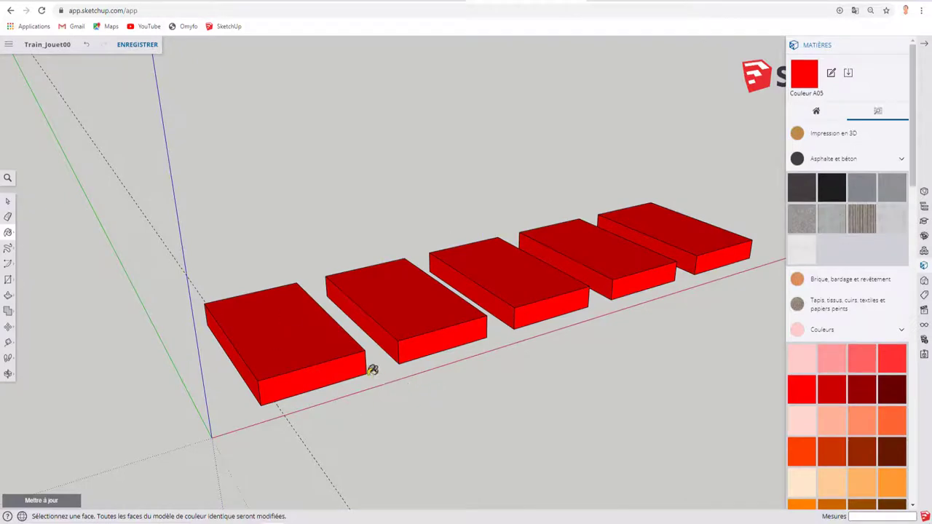
{"action": "mouse_move", "coordinate": [372, 370]}
{"action": "middle_mouse_down"}
{"action": "mouse_move", "coordinate": [485, 376]}
{"action": "mouse_move", "coordinate": [364, 381]}
{"action": "middle_mouse_up"}
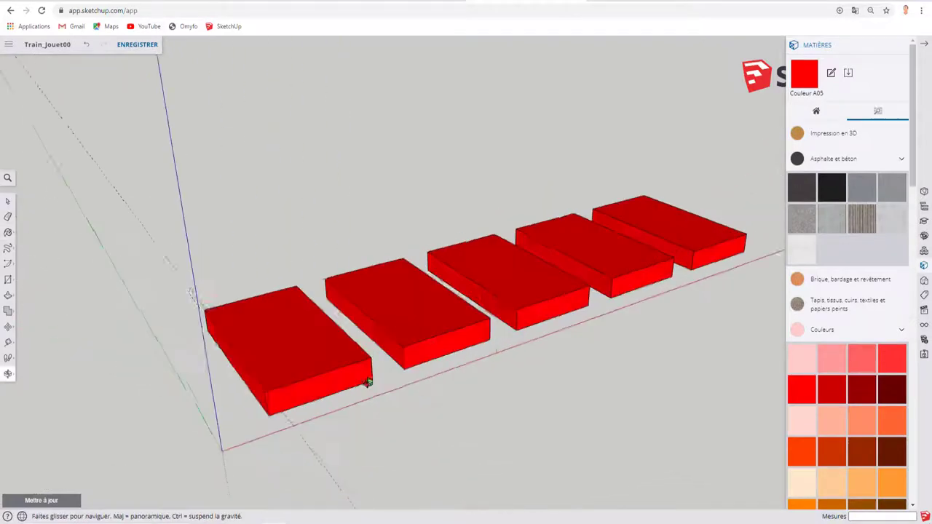
{"action": "left_click", "coordinate": [924, 222]}
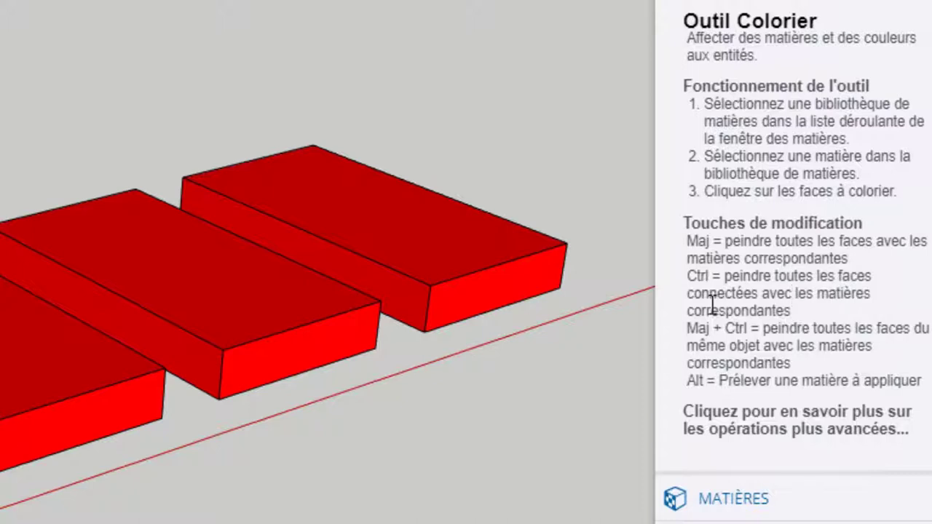
- Widen the painting help panel and undo the red paint back to plain boxes
{"action": "left_click_drag", "start_coordinate": [660, 296], "coordinate": [445, 293]}
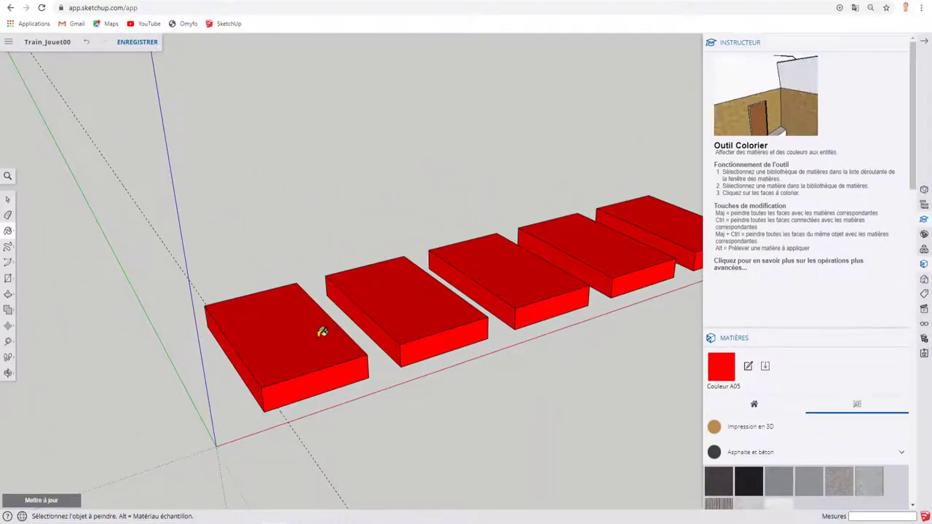
{"action": "mouse_move", "coordinate": [374, 378]}
{"action": "middle_mouse_down"}
{"action": "mouse_move", "coordinate": [454, 392]}
{"action": "mouse_move", "coordinate": [461, 386]}
{"action": "mouse_move", "coordinate": [400, 379]}
{"action": "mouse_move", "coordinate": [517, 361]}
{"action": "mouse_move", "coordinate": [449, 385]}
{"action": "middle_mouse_up"}
{"action": "key", "text": "ctrl+z"}
{"action": "key", "text": "ctrl+z"}
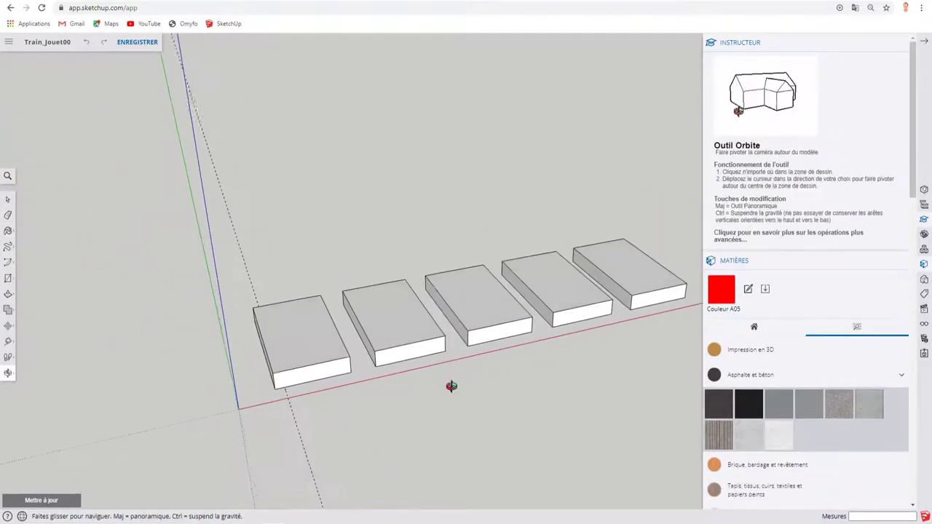
- Copy the rightmost box further along the red axis and make the copy a group
{"action": "mouse_move", "coordinate": [541, 381]}
{"action": "middle_mouse_down"}
{"action": "mouse_move", "coordinate": [432, 408]}
{"action": "mouse_move", "coordinate": [366, 360]}
{"action": "middle_mouse_up"}
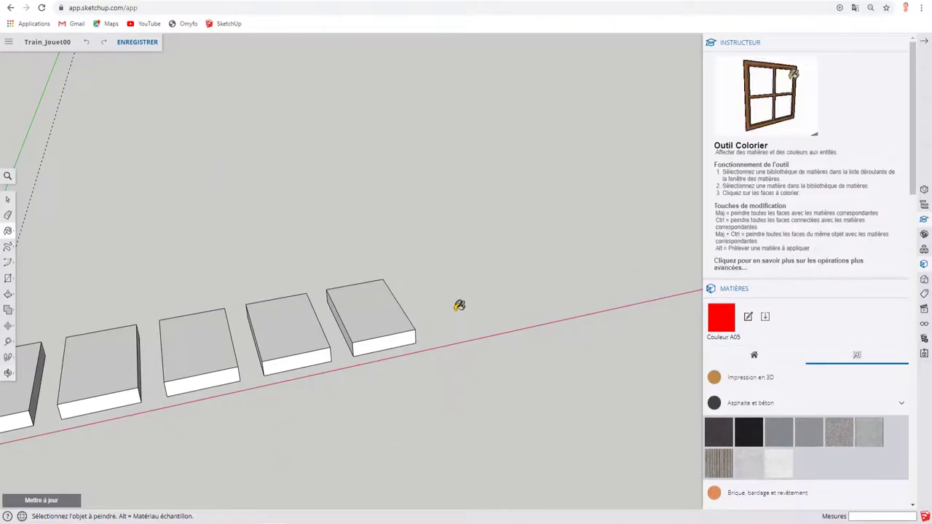
{"action": "key", "text": "space"}
{"action": "left_click", "coordinate": [370, 321]}
{"action": "double_click", "coordinate": [369, 320]}
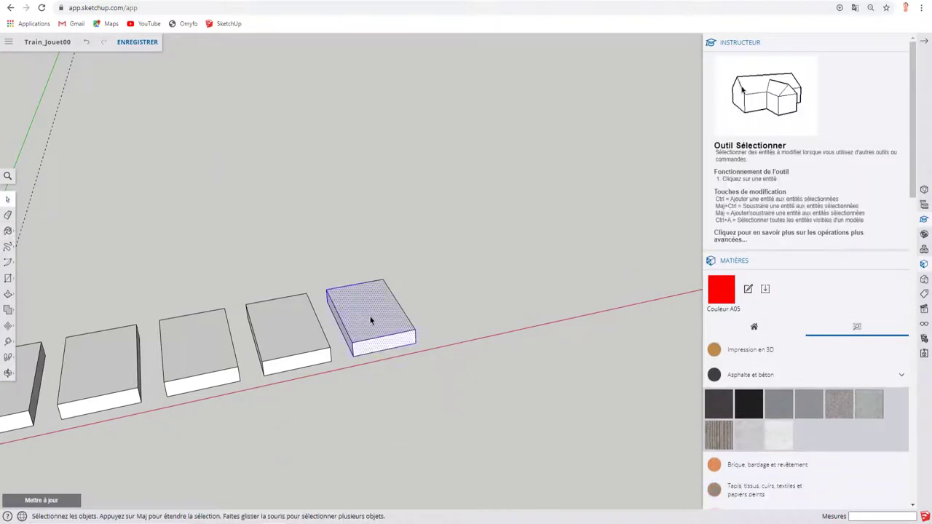
{"action": "key", "text": "m"}
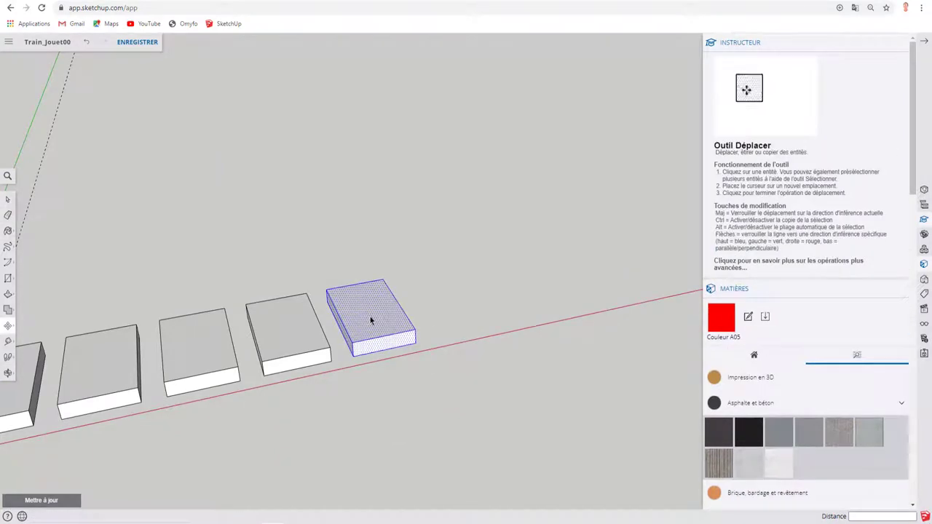
{"action": "left_click", "coordinate": [369, 315]}
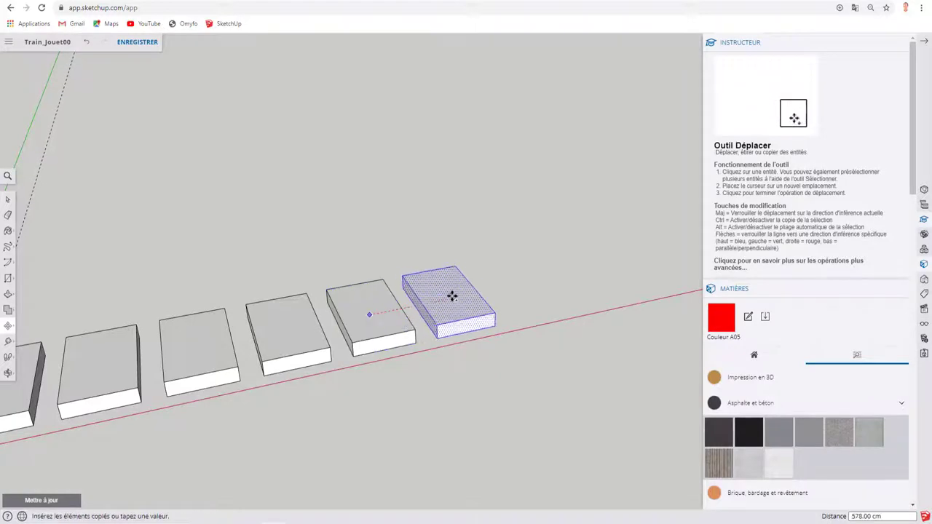
{"action": "left_click", "coordinate": [474, 292]}
{"action": "key", "text": "space"}
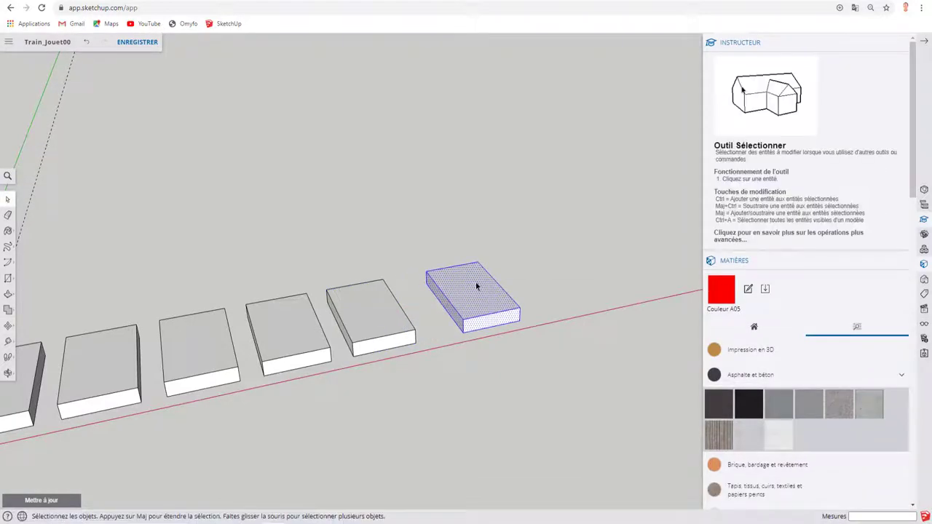
{"action": "right_click", "coordinate": [475, 285]}
{"action": "left_click", "coordinate": [495, 399]}
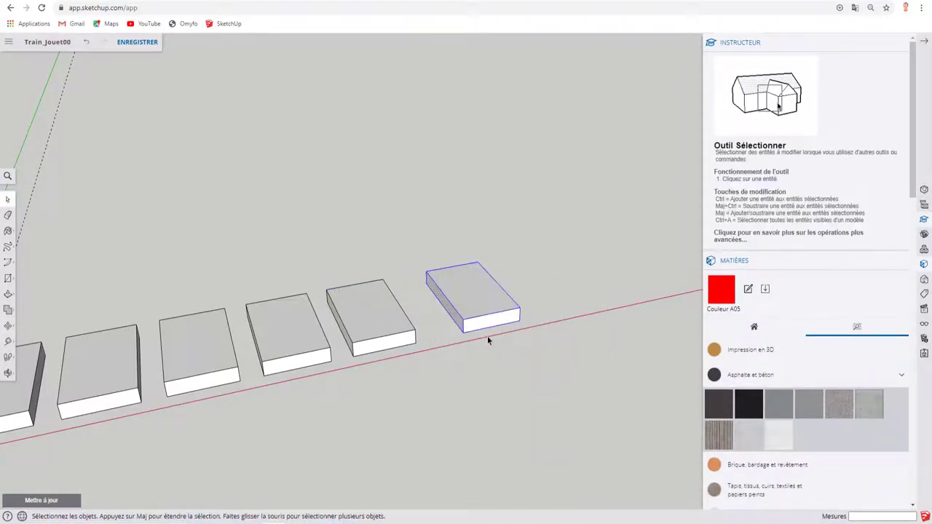
{"action": "scroll", "coordinate": [489, 324], "scroll_direction": "up", "scroll_amount": 3}
- Try painting the whole new box group blue, then undo it
{"action": "key", "text": "b"}
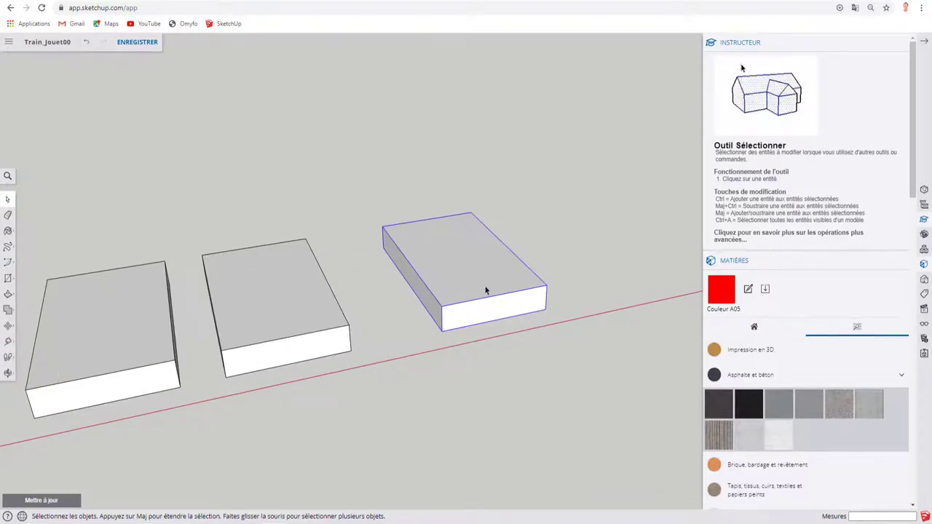
{"action": "scroll", "coordinate": [798, 397], "scroll_direction": "down", "scroll_amount": 3}
{"action": "scroll", "coordinate": [798, 396], "scroll_direction": "down", "scroll_amount": 1}
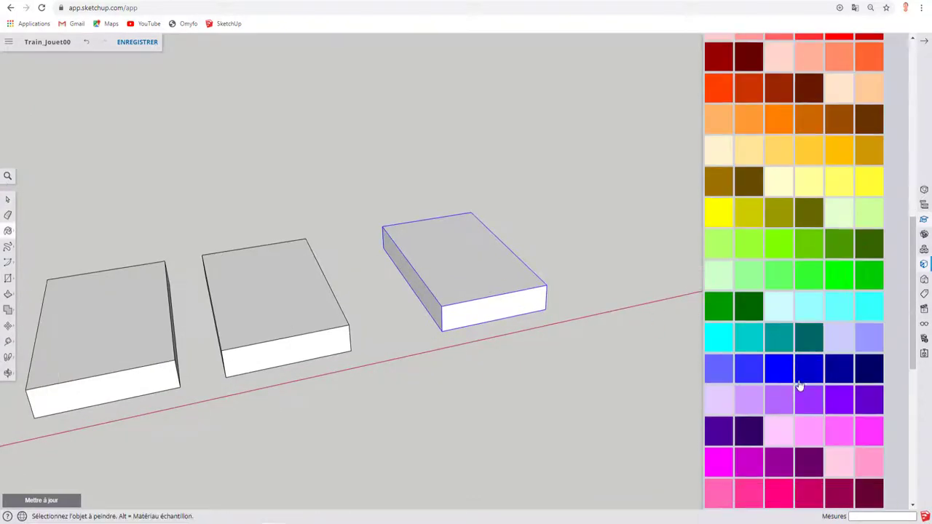
{"action": "left_click", "coordinate": [472, 270]}
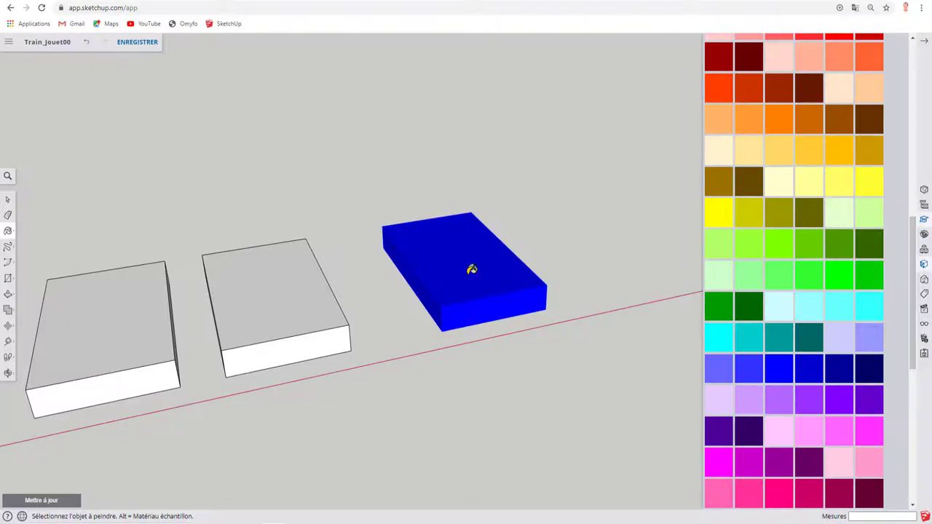
{"action": "mouse_move", "coordinate": [480, 358]}
{"action": "middle_mouse_down"}
{"action": "mouse_move", "coordinate": [505, 270]}
{"action": "mouse_move", "coordinate": [433, 322]}
{"action": "mouse_move", "coordinate": [478, 295]}
{"action": "middle_mouse_up"}
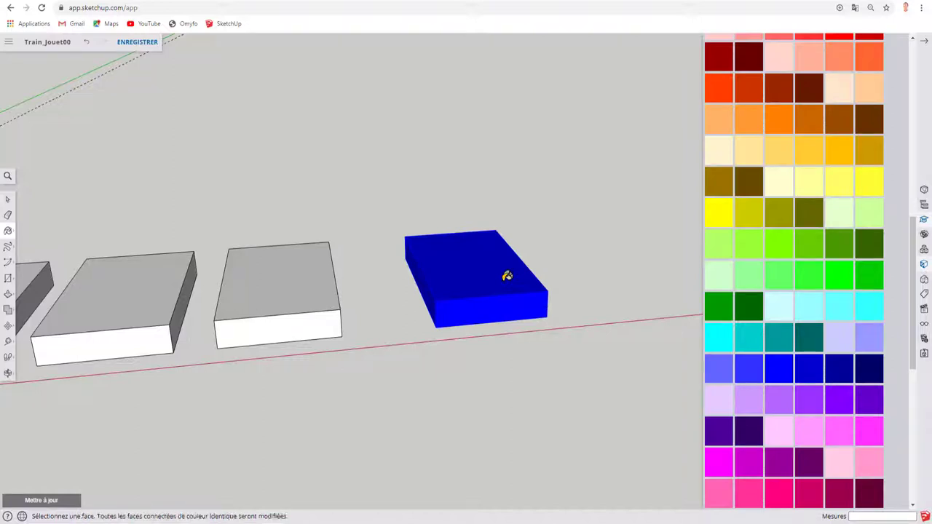
{"action": "key", "text": "ctrl+z"}
- Inside the box group, paint the top face teal, then leave the group
{"action": "key", "text": "space"}
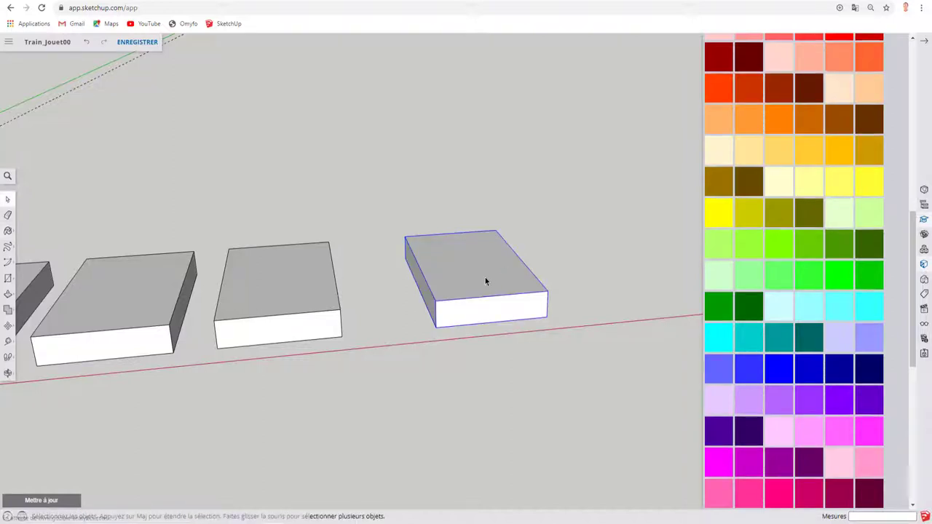
{"action": "double_click", "coordinate": [485, 277]}
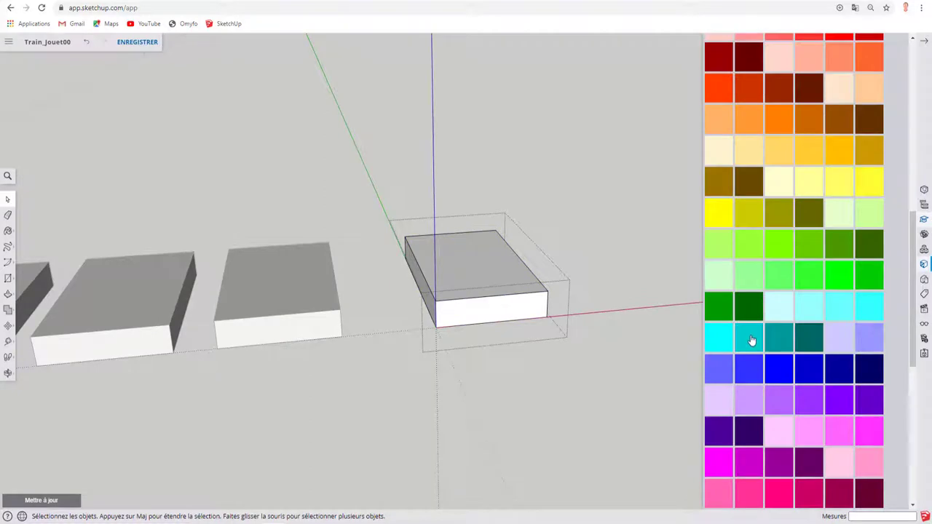
{"action": "left_click", "coordinate": [750, 340]}
{"action": "left_click", "coordinate": [475, 266]}
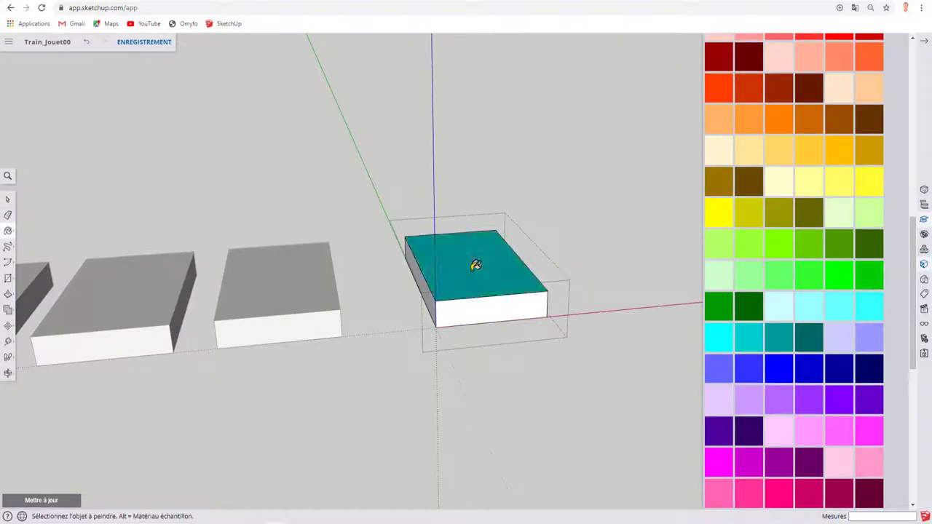
{"action": "key", "text": "space"}
{"action": "left_click", "coordinate": [509, 364]}
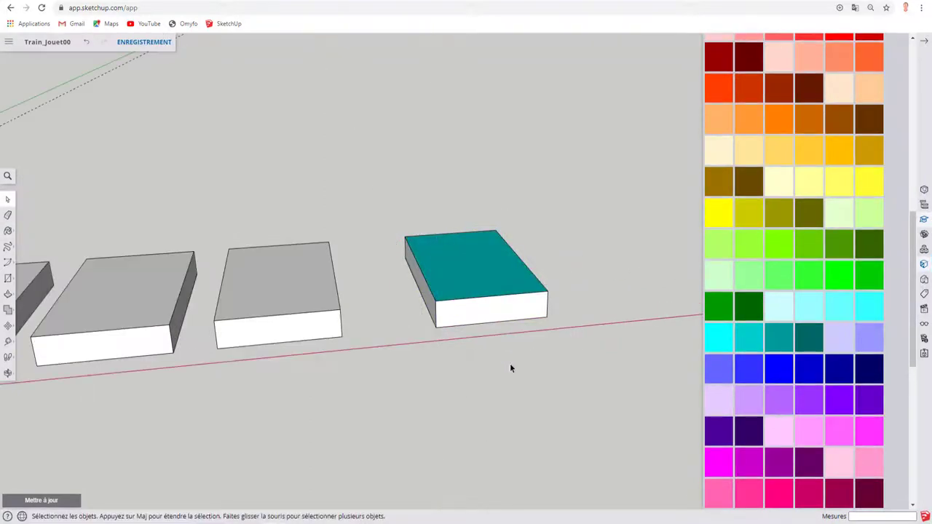
- Paint the box group's sides blue and bring the view down to eye level
{"action": "left_click", "coordinate": [756, 370]}
{"action": "left_click", "coordinate": [494, 279]}
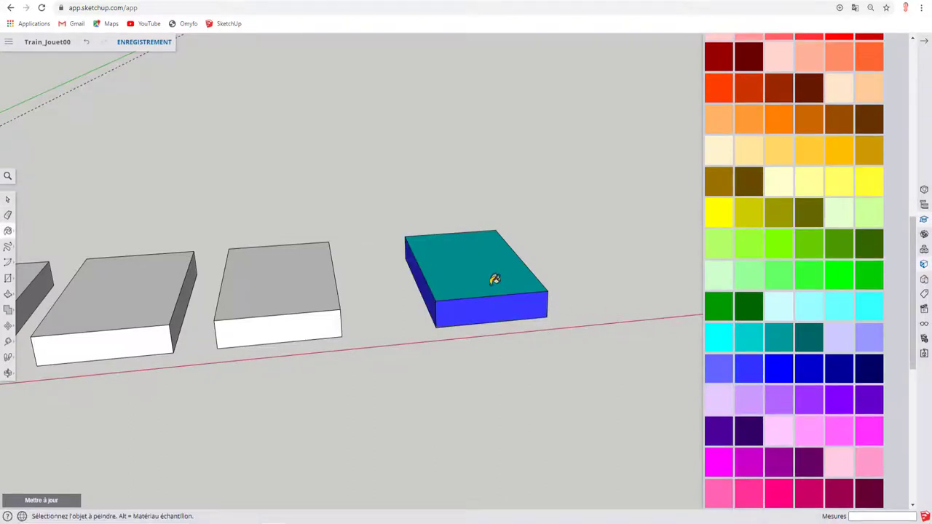
{"action": "mouse_move", "coordinate": [509, 316]}
{"action": "middle_mouse_down"}
{"action": "mouse_move", "coordinate": [551, 237]}
{"action": "mouse_move", "coordinate": [528, 307]}
{"action": "mouse_move", "coordinate": [524, 202]}
{"action": "mouse_move", "coordinate": [466, 381]}
{"action": "middle_mouse_up"}
{"action": "key", "text": "ctrl+z"}
{"action": "key", "text": "space"}
{"action": "scroll", "coordinate": [790, 273], "scroll_direction": "down", "scroll_amount": 2}
{"action": "scroll", "coordinate": [790, 273], "scroll_direction": "down", "scroll_amount": 1}
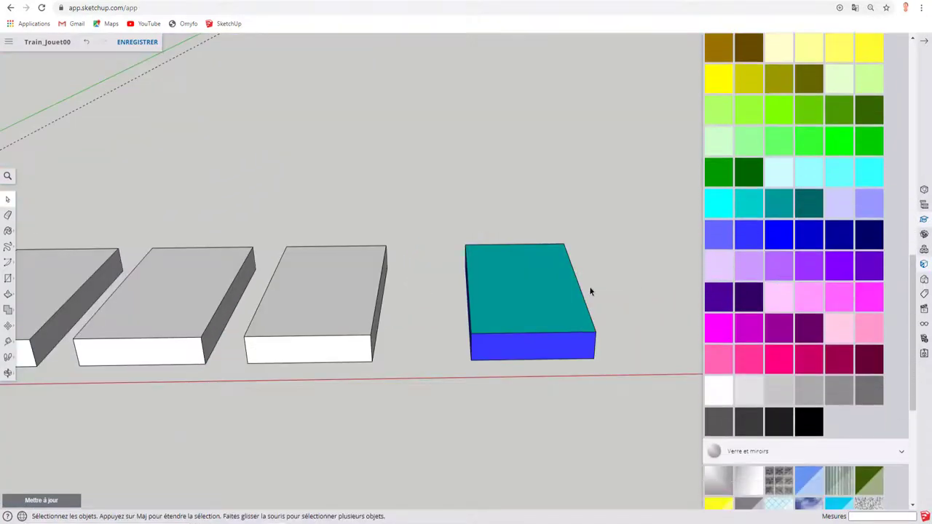
{"action": "mouse_move", "coordinate": [589, 291]}
{"action": "middle_mouse_down"}
{"action": "mouse_move", "coordinate": [570, 333]}
{"action": "mouse_move", "coordinate": [618, 338]}
{"action": "middle_mouse_up"}
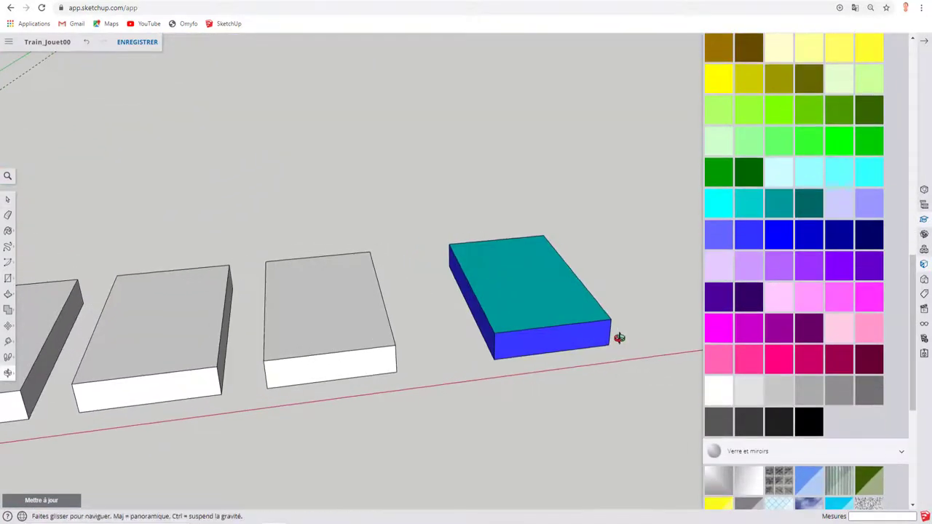
- Undo the teal top, then try dark purple on the right box and undo that too
{"action": "double_click", "coordinate": [543, 340]}
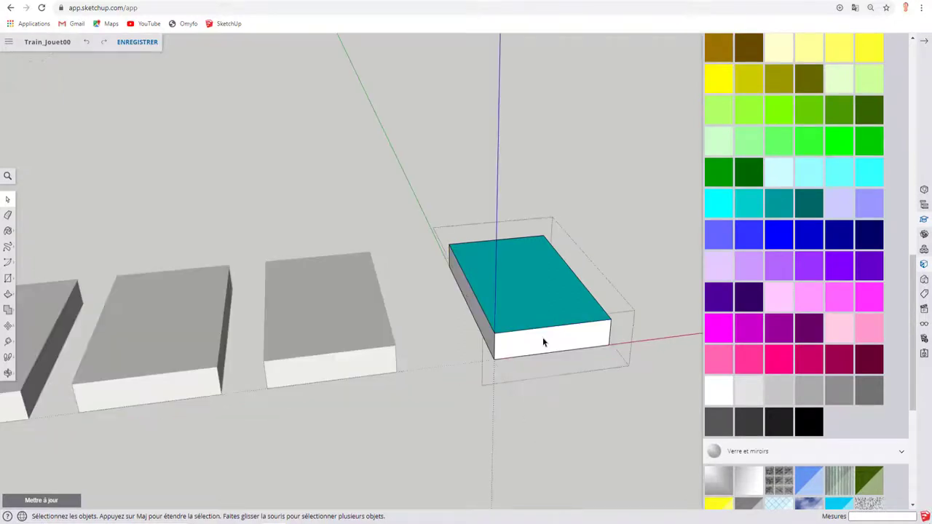
{"action": "key", "text": "ctrl+z"}
{"action": "left_click", "coordinate": [617, 236]}
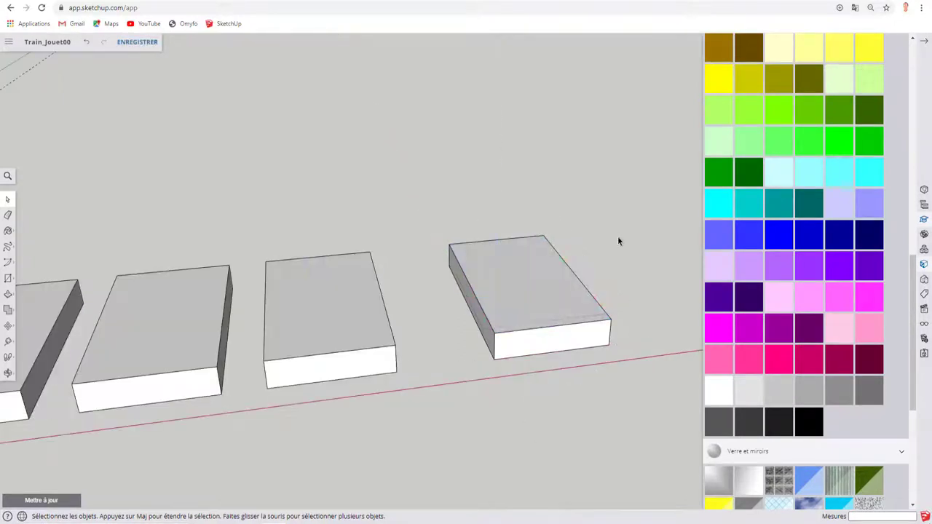
{"action": "left_click", "coordinate": [750, 298]}
{"action": "left_click", "coordinate": [577, 329]}
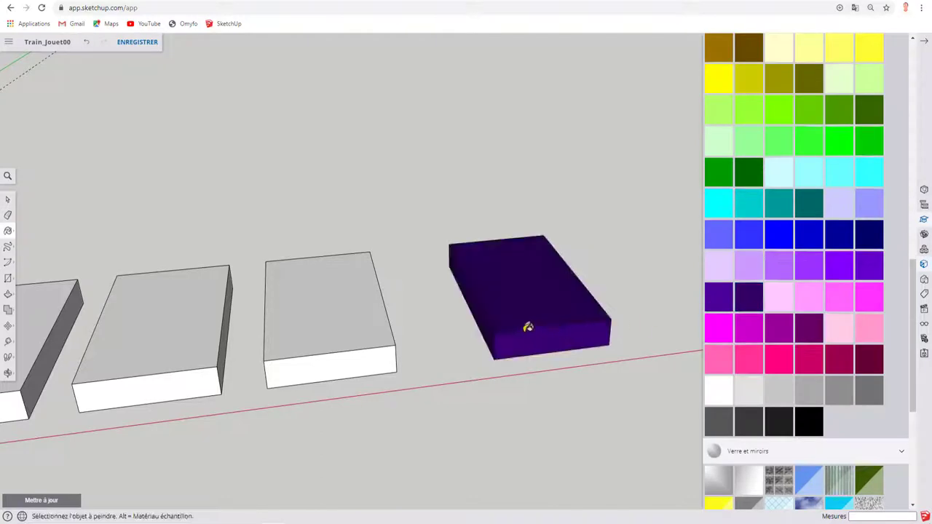
{"action": "key", "text": "ctrl+z"}
{"action": "key", "text": "space"}
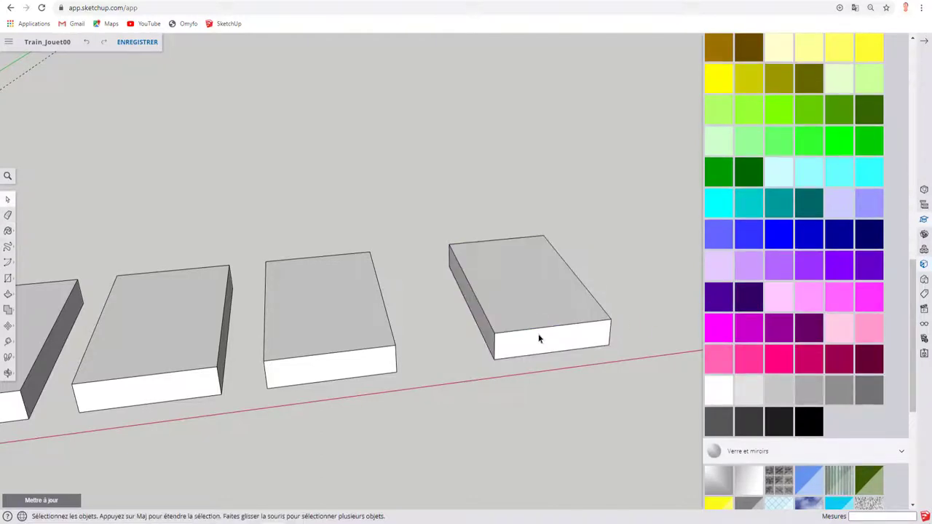
- Inside the right box, paint its front face magenta and its top face blue
{"action": "double_click", "coordinate": [539, 339]}
{"action": "left_click", "coordinate": [748, 327]}
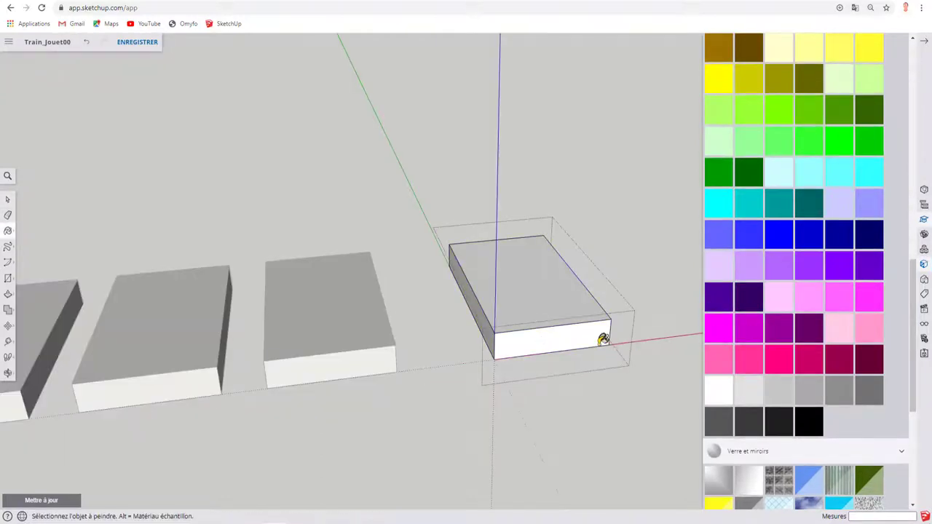
{"action": "left_click", "coordinate": [576, 334]}
{"action": "mouse_move", "coordinate": [576, 334]}
{"action": "middle_mouse_down"}
{"action": "mouse_move", "coordinate": [608, 335]}
{"action": "mouse_move", "coordinate": [551, 302]}
{"action": "middle_mouse_up"}
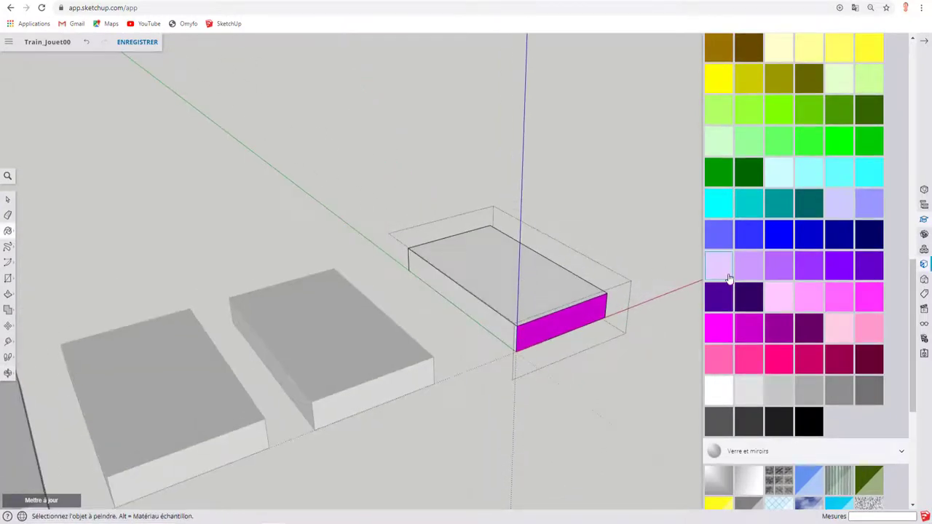
{"action": "left_click", "coordinate": [508, 271]}
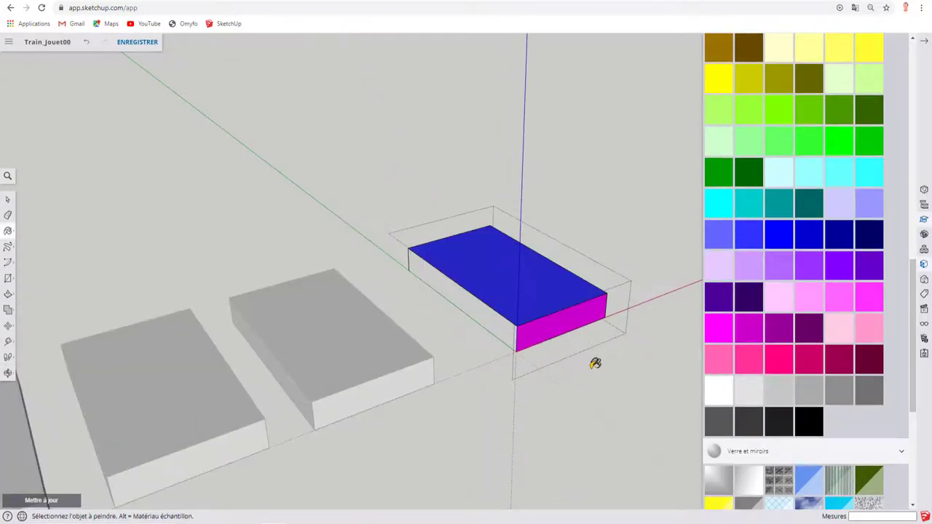
- Exit the right box group and repaint its left side face
{"action": "key", "text": "space"}
{"action": "left_click", "coordinate": [611, 381]}
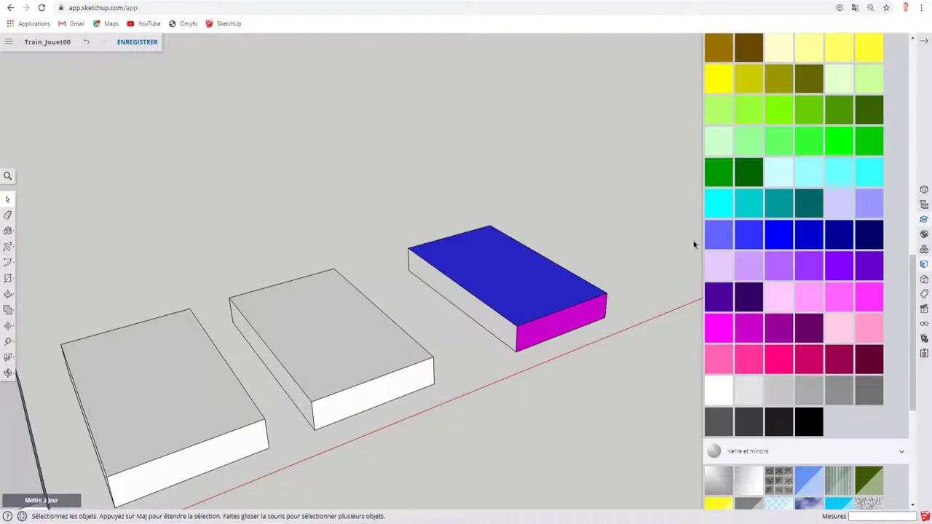
{"action": "left_click", "coordinate": [721, 80]}
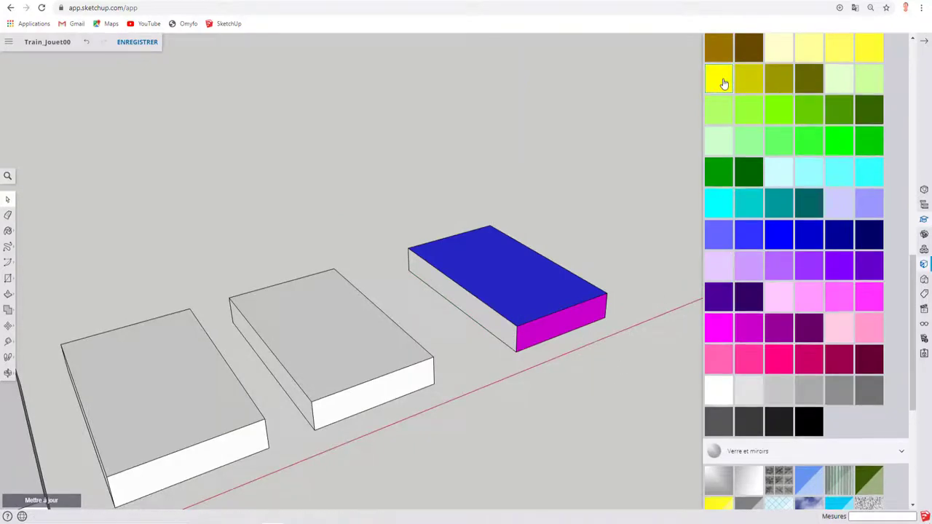
{"action": "left_click", "coordinate": [499, 311]}
{"action": "mouse_move", "coordinate": [541, 311]}
{"action": "middle_mouse_down"}
{"action": "mouse_move", "coordinate": [568, 110]}
{"action": "mouse_move", "coordinate": [547, 143]}
{"action": "mouse_move", "coordinate": [379, 287]}
{"action": "mouse_move", "coordinate": [536, 290]}
{"action": "mouse_move", "coordinate": [258, 277]}
{"action": "mouse_move", "coordinate": [576, 339]}
{"action": "mouse_move", "coordinate": [640, 328]}
{"action": "mouse_move", "coordinate": [630, 329]}
{"action": "middle_mouse_up"}
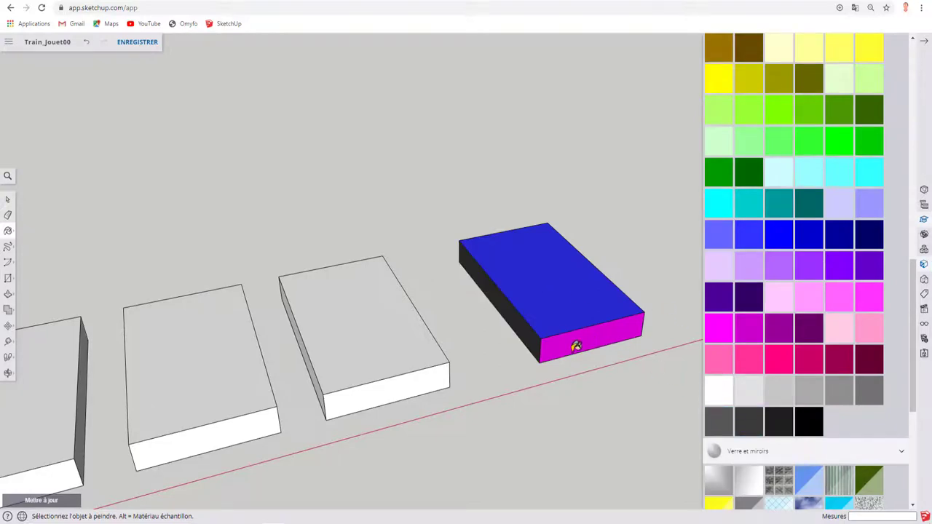
{"action": "mouse_move", "coordinate": [606, 283]}
{"action": "middle_mouse_down"}
{"action": "mouse_move", "coordinate": [559, 247]}
{"action": "mouse_move", "coordinate": [489, 292]}
{"action": "middle_mouse_up"}
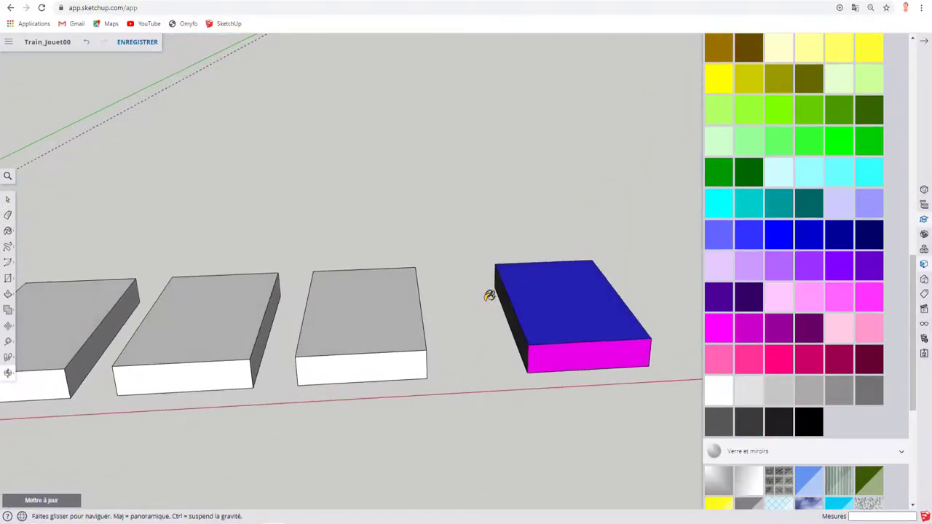
{"action": "mouse_move", "coordinate": [572, 347]}
{"action": "middle_mouse_down"}
{"action": "mouse_move", "coordinate": [537, 357]}
{"action": "mouse_move", "coordinate": [551, 357]}
{"action": "middle_mouse_up"}
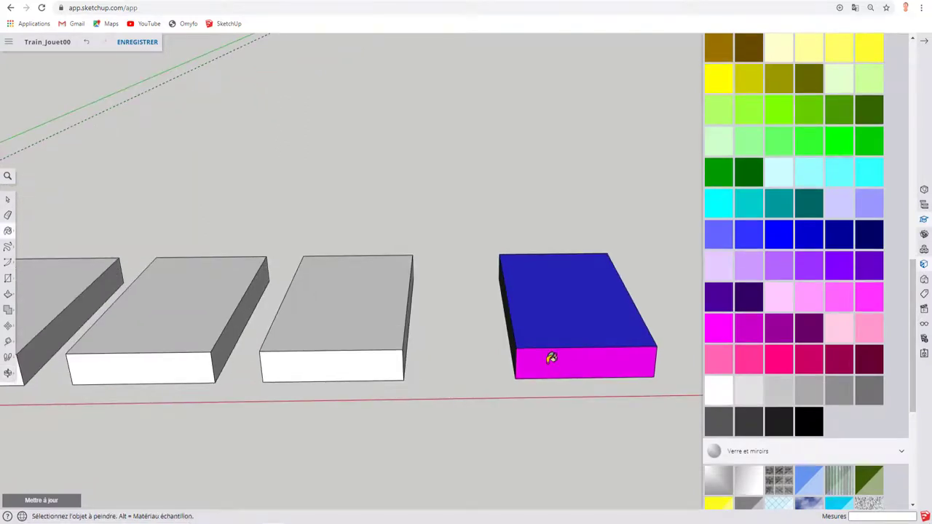
- Window-select the first two boxes and paint both magenta at once
{"action": "scroll", "coordinate": [551, 357], "scroll_direction": "down", "scroll_amount": 5}
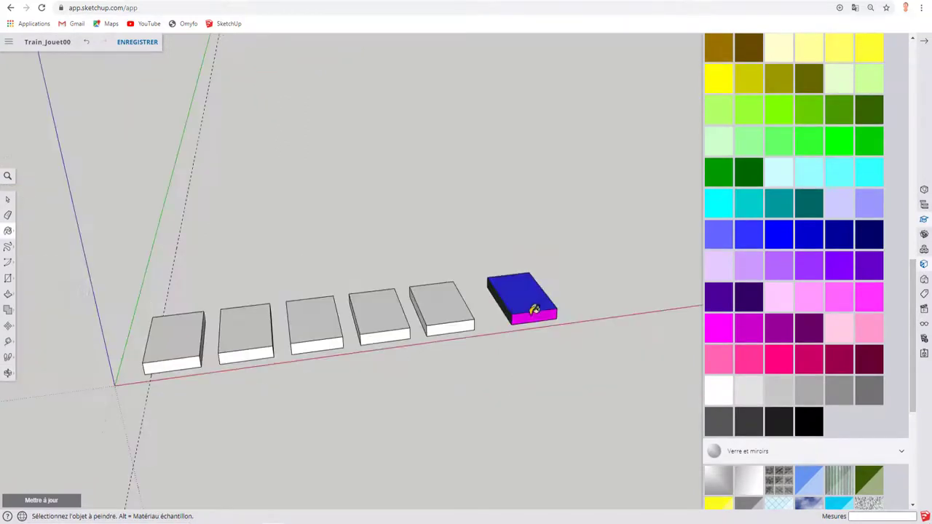
{"action": "mouse_move", "coordinate": [532, 308]}
{"action": "middle_mouse_down"}
{"action": "mouse_move", "coordinate": [533, 324]}
{"action": "mouse_move", "coordinate": [558, 318]}
{"action": "mouse_move", "coordinate": [502, 357]}
{"action": "middle_mouse_up"}
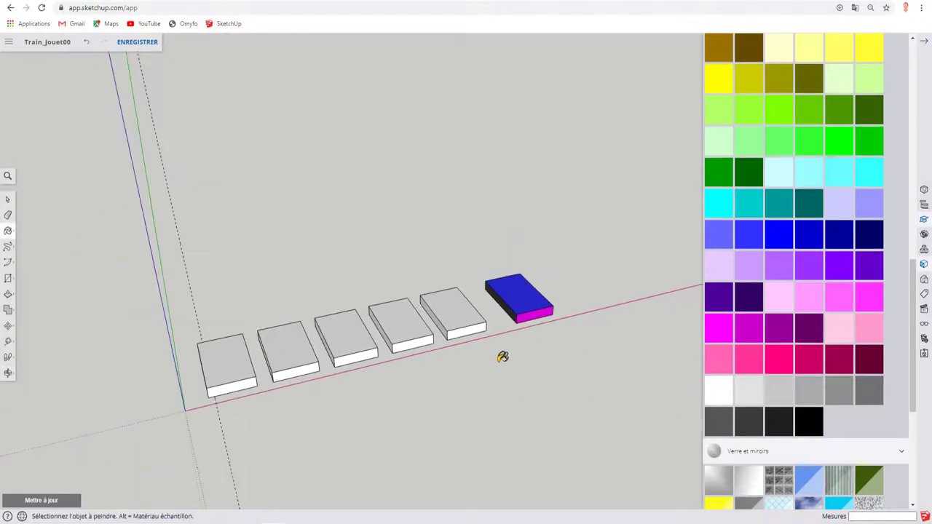
{"action": "key", "text": "space"}
{"action": "left_click_drag", "start_coordinate": [168, 296], "coordinate": [322, 443]}
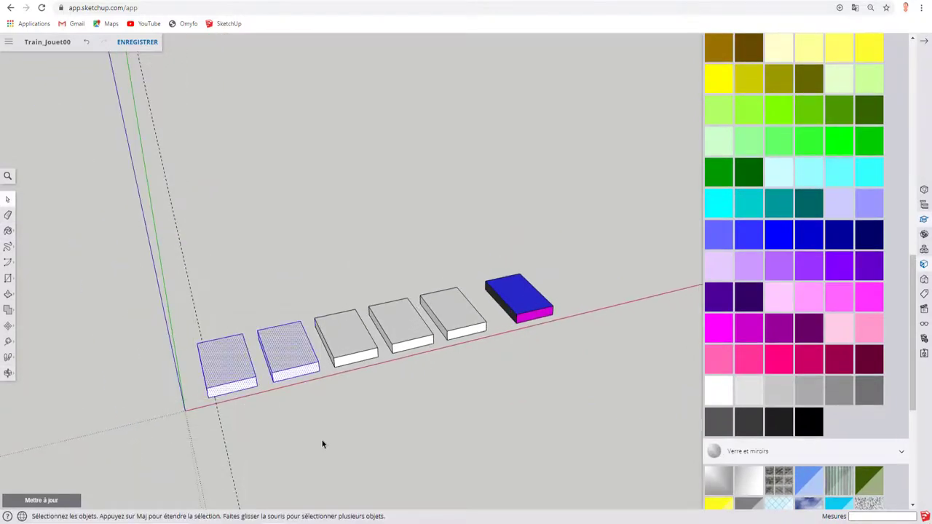
{"action": "left_click", "coordinate": [734, 339]}
{"action": "left_click", "coordinate": [308, 347]}
{"action": "mouse_move", "coordinate": [308, 347]}
{"action": "middle_mouse_down"}
{"action": "mouse_move", "coordinate": [331, 365]}
{"action": "mouse_move", "coordinate": [231, 244]}
{"action": "mouse_move", "coordinate": [262, 292]}
{"action": "mouse_move", "coordinate": [371, 327]}
{"action": "mouse_move", "coordinate": [565, 333]}
{"action": "mouse_move", "coordinate": [331, 405]}
{"action": "middle_mouse_up"}
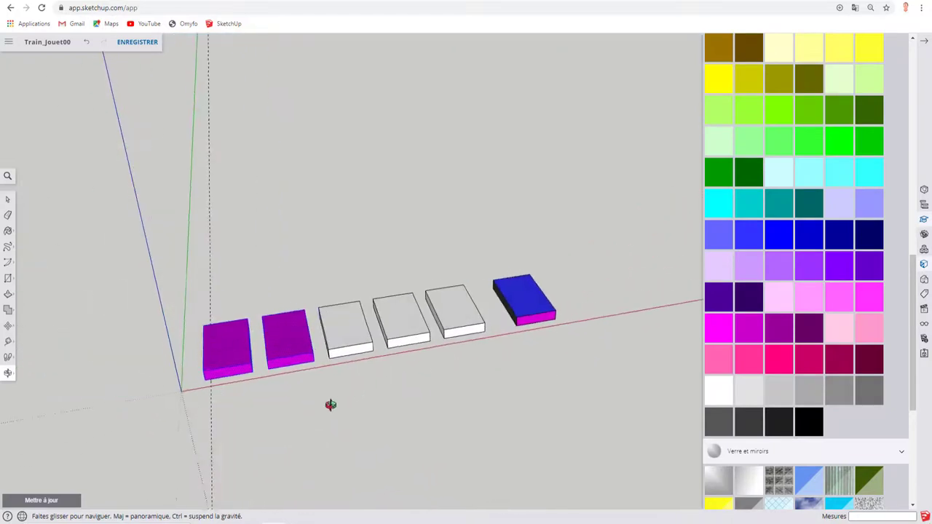
{"action": "scroll", "coordinate": [384, 341], "scroll_direction": "up", "scroll_amount": 3}
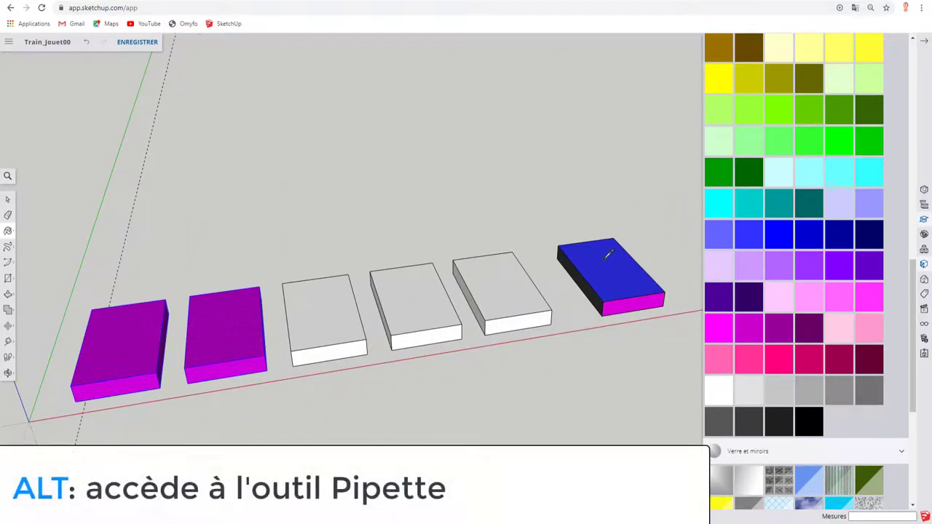
- Paint the fifth box's top blue, then sample magenta from the sixth box's front face
{"action": "left_click", "coordinate": [498, 286]}
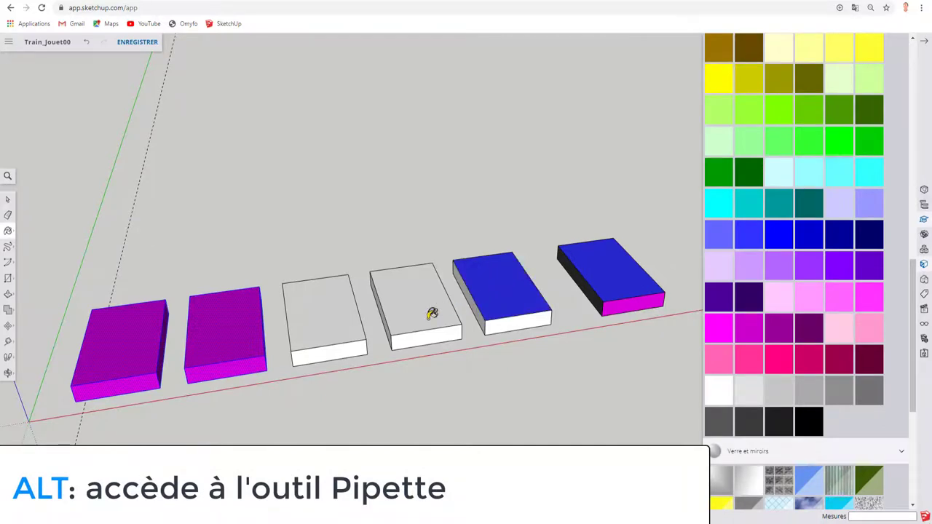
{"action": "key", "text": "alt"}
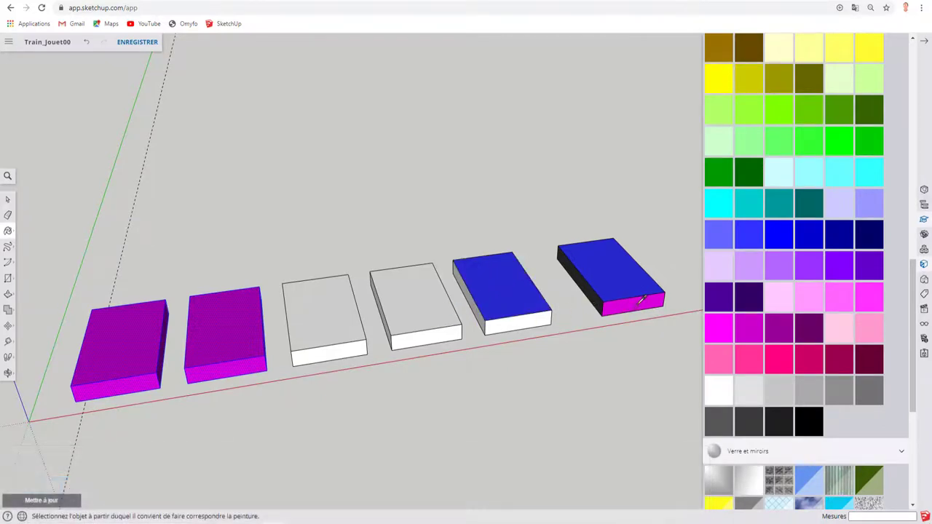
{"action": "left_click", "coordinate": [641, 300], "text": "alt"}
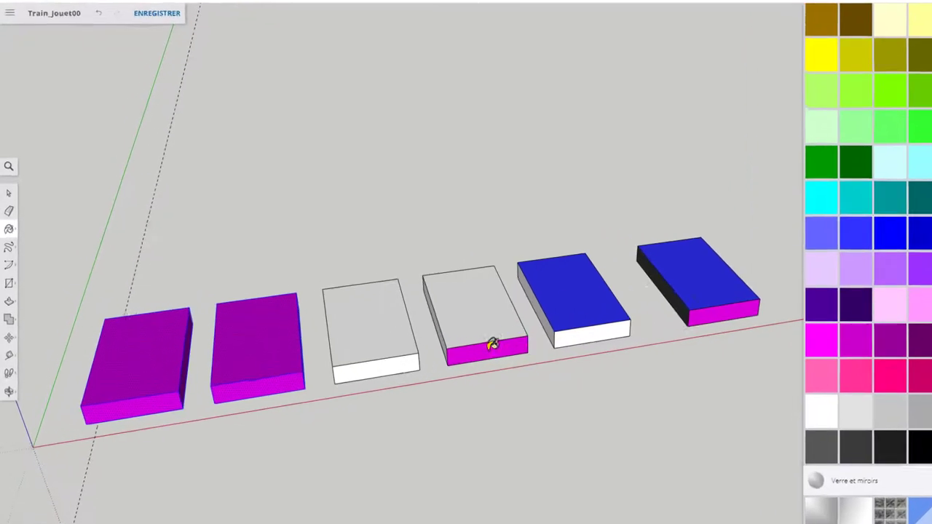
{"action": "left_click", "coordinate": [16, 223]}
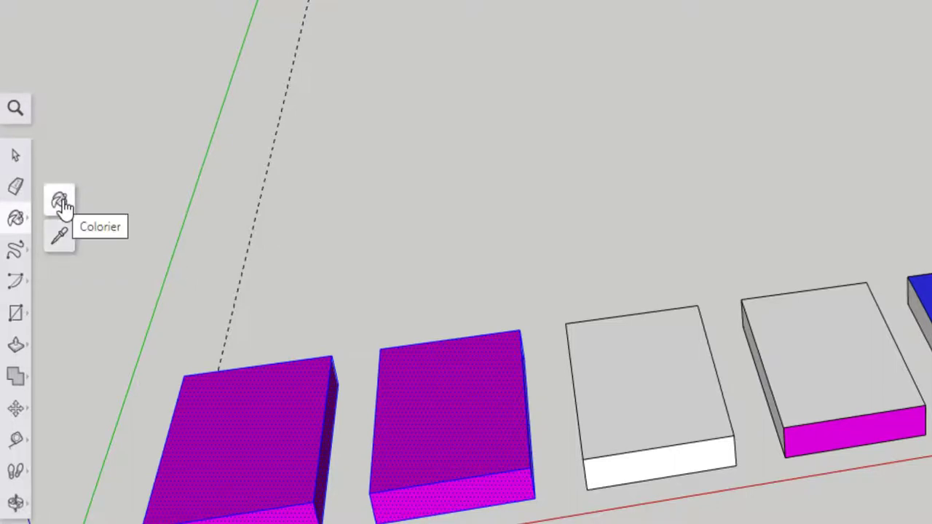
{"action": "left_click", "coordinate": [62, 206]}
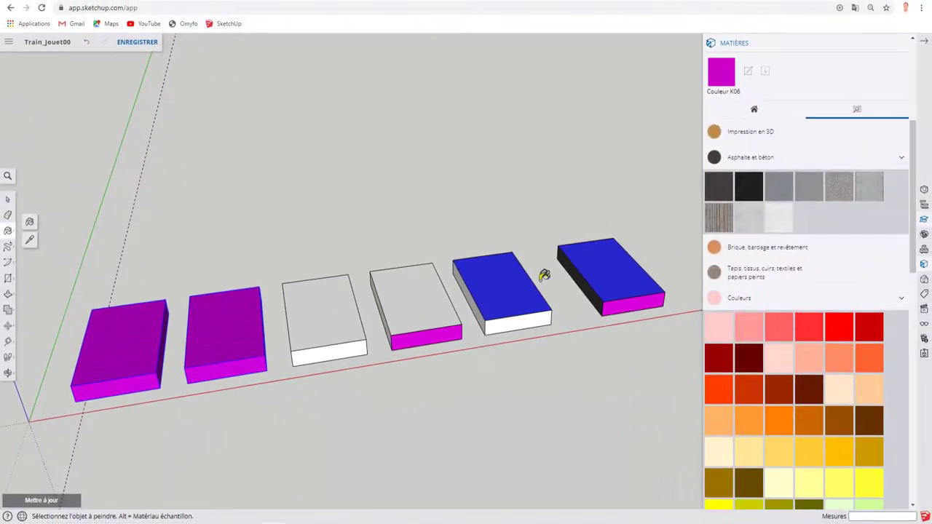
{"action": "scroll", "coordinate": [578, 308], "scroll_direction": "down", "scroll_amount": 3}
{"action": "mouse_move", "coordinate": [578, 308]}
{"action": "left_mouse_down"}
{"action": "mouse_move", "coordinate": [495, 370]}
{"action": "mouse_move", "coordinate": [530, 343]}
{"action": "left_mouse_up"}
{"action": "middle_click_drag", "start_coordinate": [530, 343], "coordinate": [493, 354]}
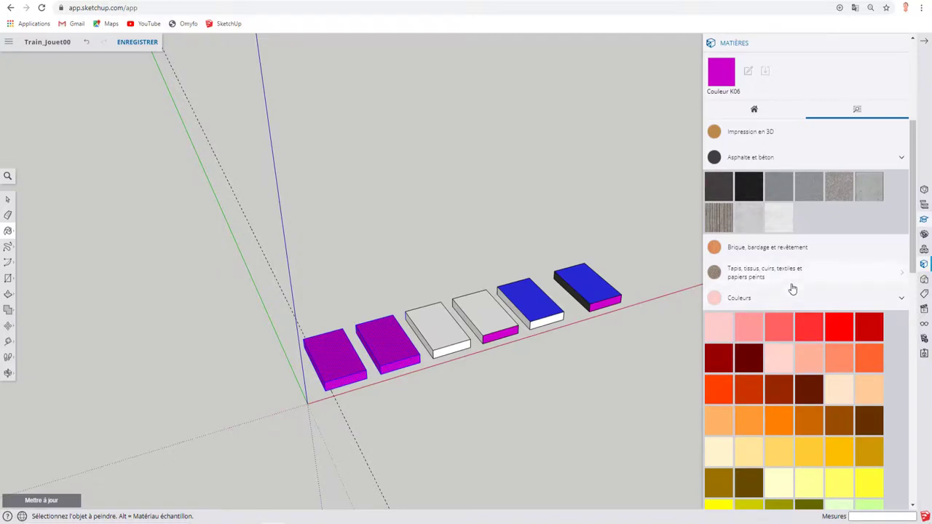
{"action": "key", "text": "space"}
{"action": "scroll", "coordinate": [474, 383], "scroll_direction": "up", "scroll_amount": 3}
{"action": "mouse_move", "coordinate": [430, 397]}
{"action": "middle_mouse_down"}
{"action": "mouse_move", "coordinate": [483, 364]}
{"action": "mouse_move", "coordinate": [516, 327]}
{"action": "mouse_move", "coordinate": [476, 361]}
{"action": "middle_mouse_up"}
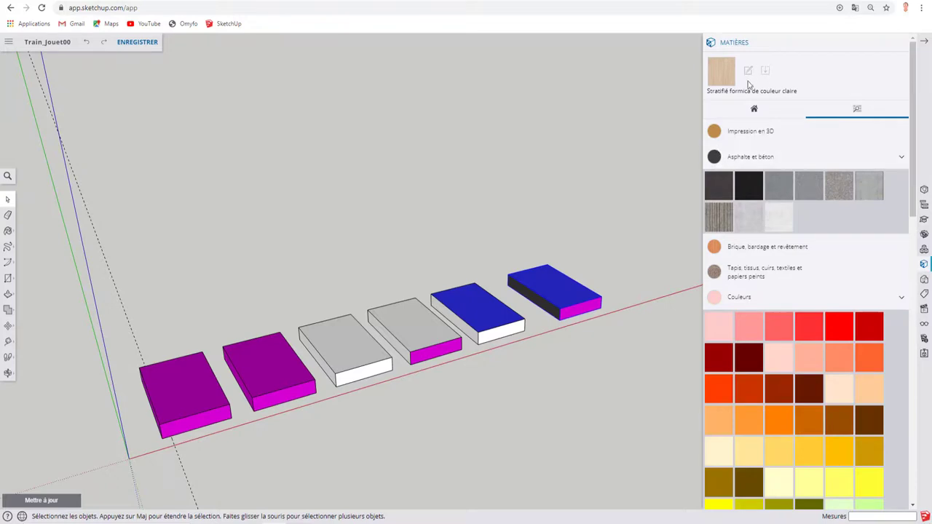
{"action": "scroll", "coordinate": [801, 229], "scroll_direction": "down", "scroll_amount": 2}
{"action": "scroll", "coordinate": [801, 228], "scroll_direction": "down", "scroll_amount": 4}
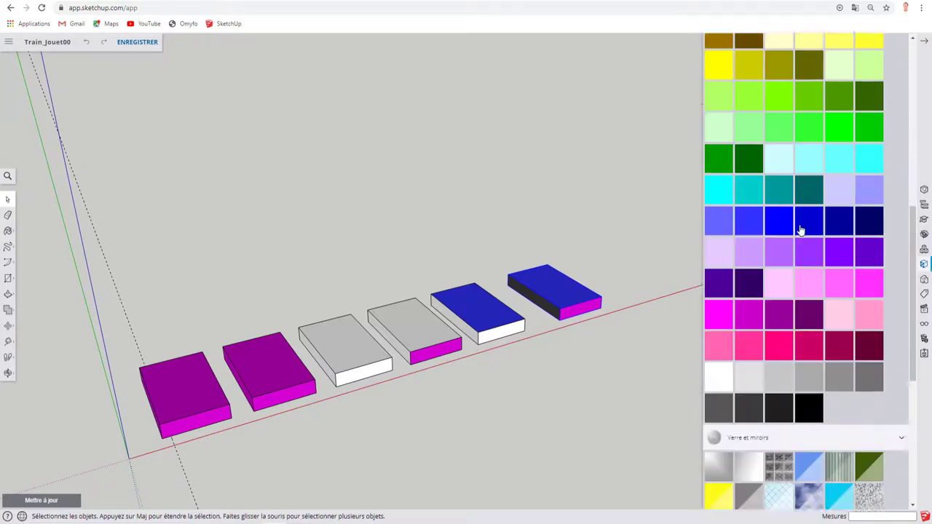
{"action": "scroll", "coordinate": [800, 230], "scroll_direction": "down", "scroll_amount": 4}
{"action": "scroll", "coordinate": [799, 230], "scroll_direction": "down", "scroll_amount": 1}
{"action": "scroll", "coordinate": [799, 230], "scroll_direction": "up", "scroll_amount": 6}
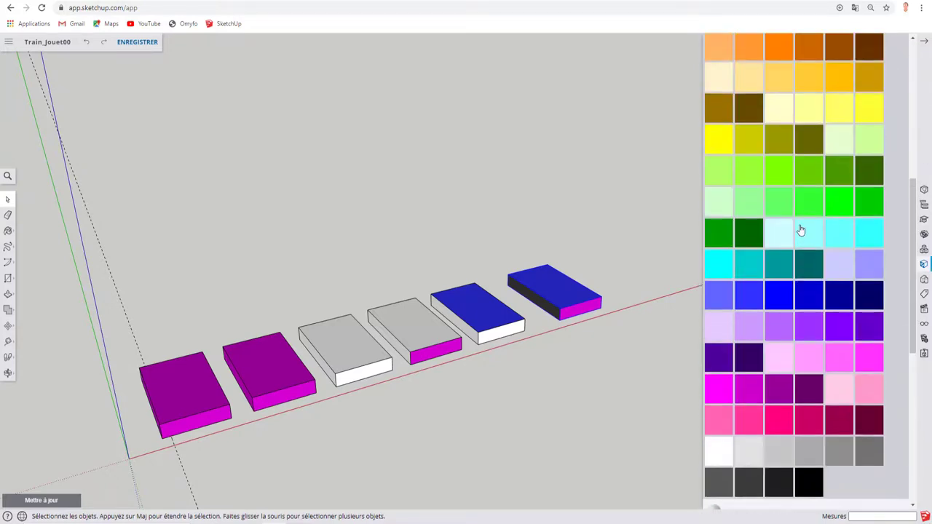
{"action": "scroll", "coordinate": [799, 230], "scroll_direction": "up", "scroll_amount": 5}
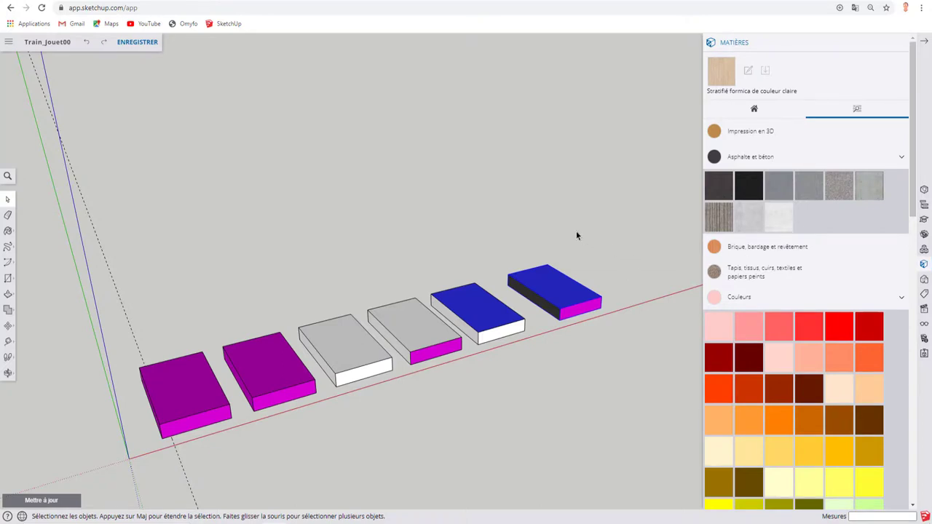
{"action": "mouse_move", "coordinate": [577, 239]}
{"action": "middle_mouse_down"}
{"action": "mouse_move", "coordinate": [582, 272]}
{"action": "mouse_move", "coordinate": [597, 273]}
{"action": "middle_mouse_up"}
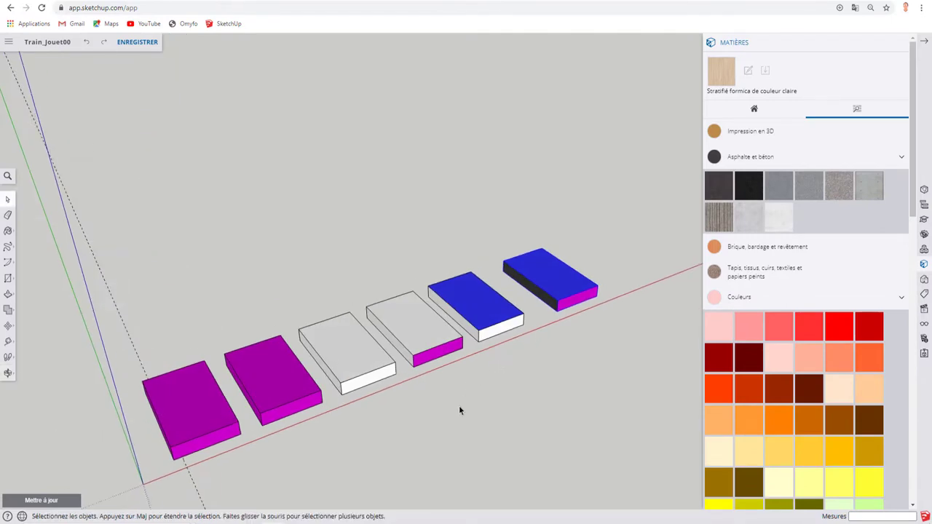
{"action": "mouse_move", "coordinate": [459, 406]}
{"action": "middle_mouse_down"}
{"action": "mouse_move", "coordinate": [589, 276]}
{"action": "mouse_move", "coordinate": [376, 381]}
{"action": "mouse_move", "coordinate": [462, 349]}
{"action": "mouse_move", "coordinate": [456, 359]}
{"action": "middle_mouse_up"}
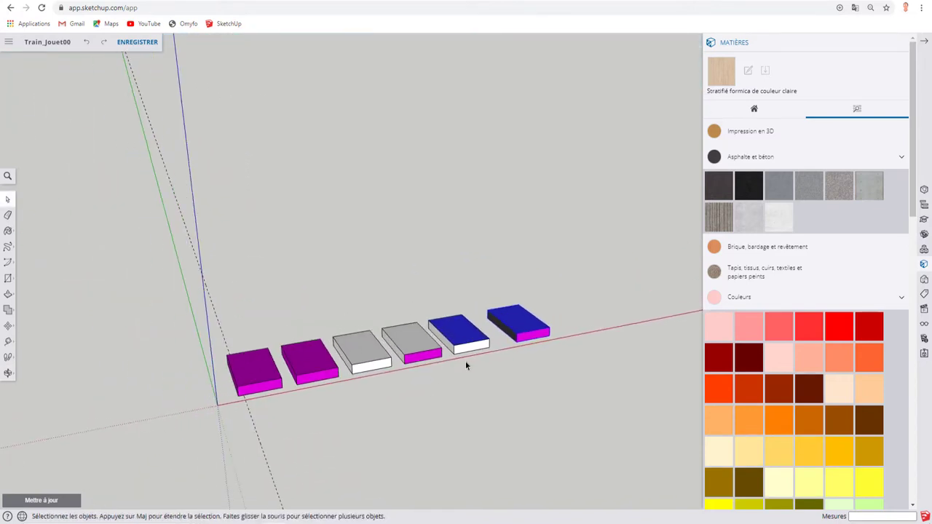